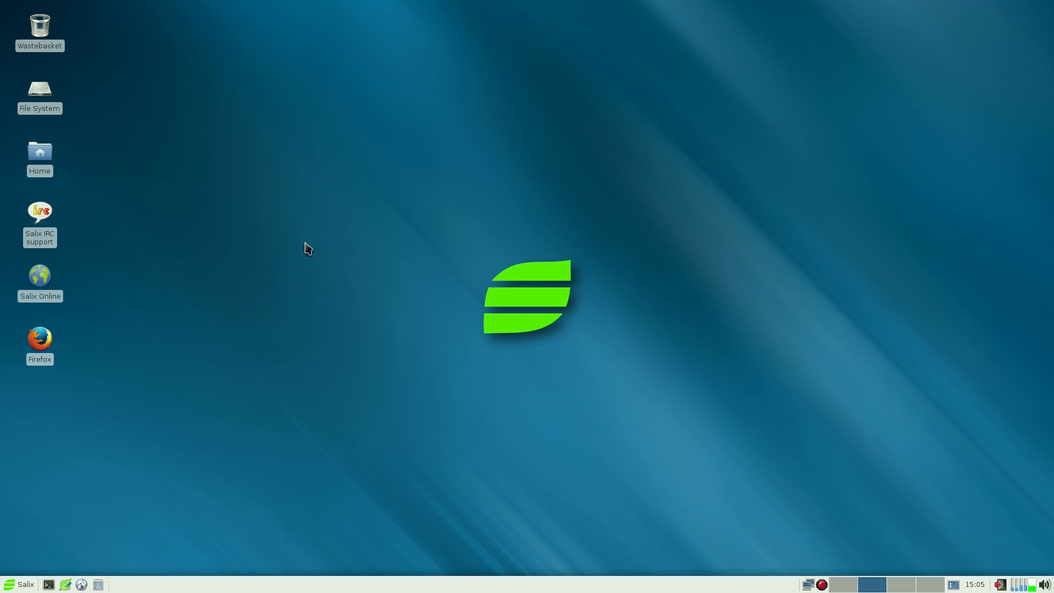
- Open the File System drive, browse to the home folder, then close the file manager
double_click(40, 92)
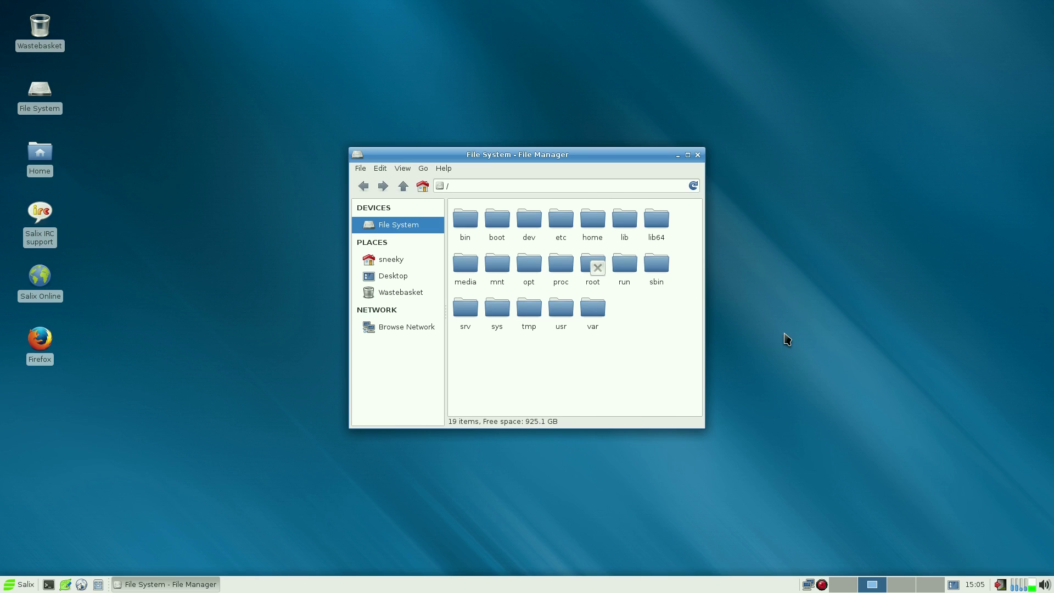
click(396, 264)
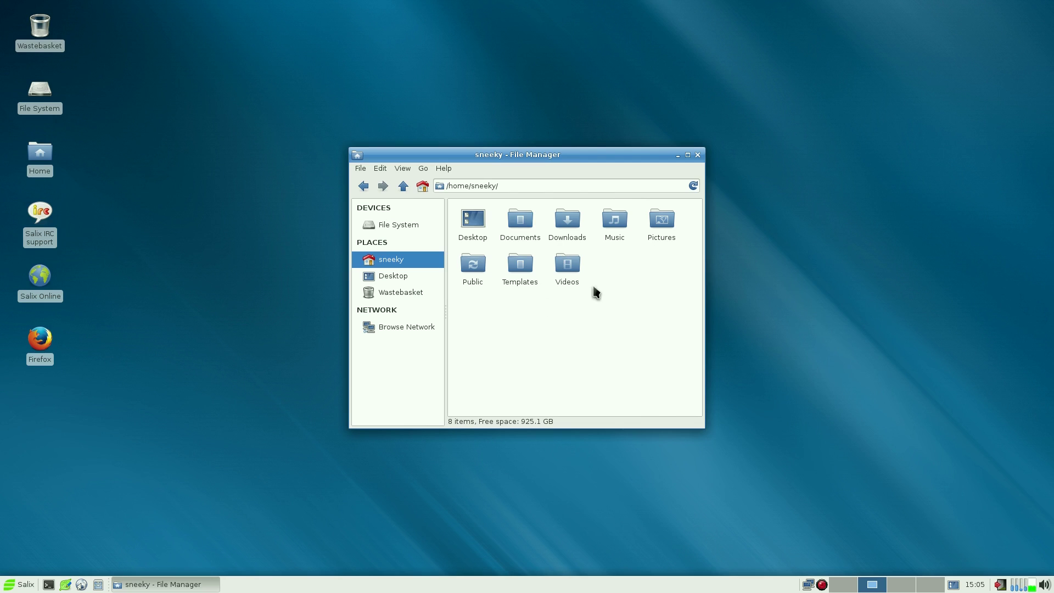
click(697, 155)
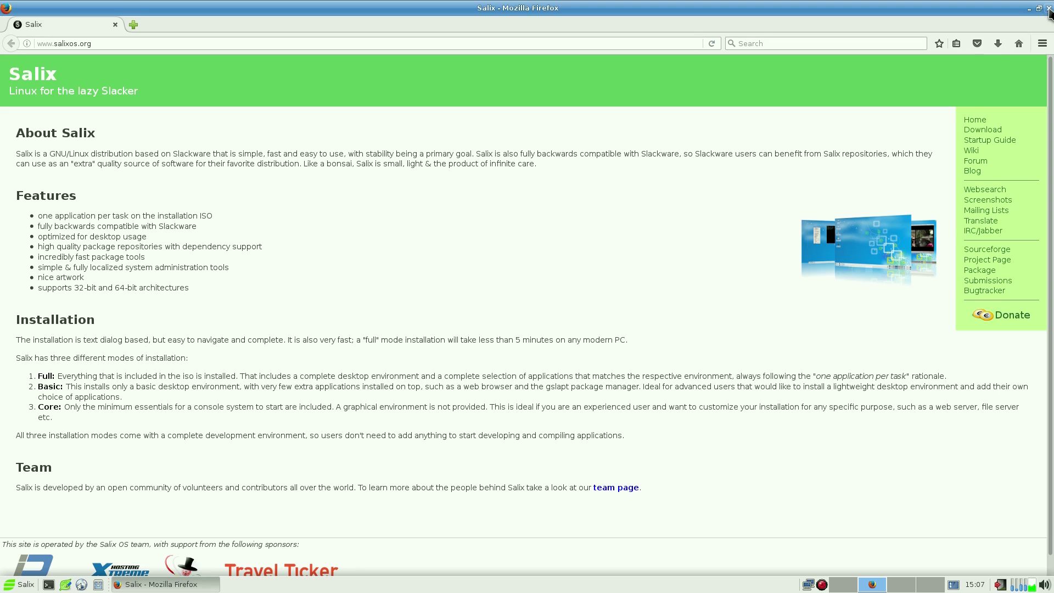
- Close the Firefox window showing the Salix homepage
click(1048, 9)
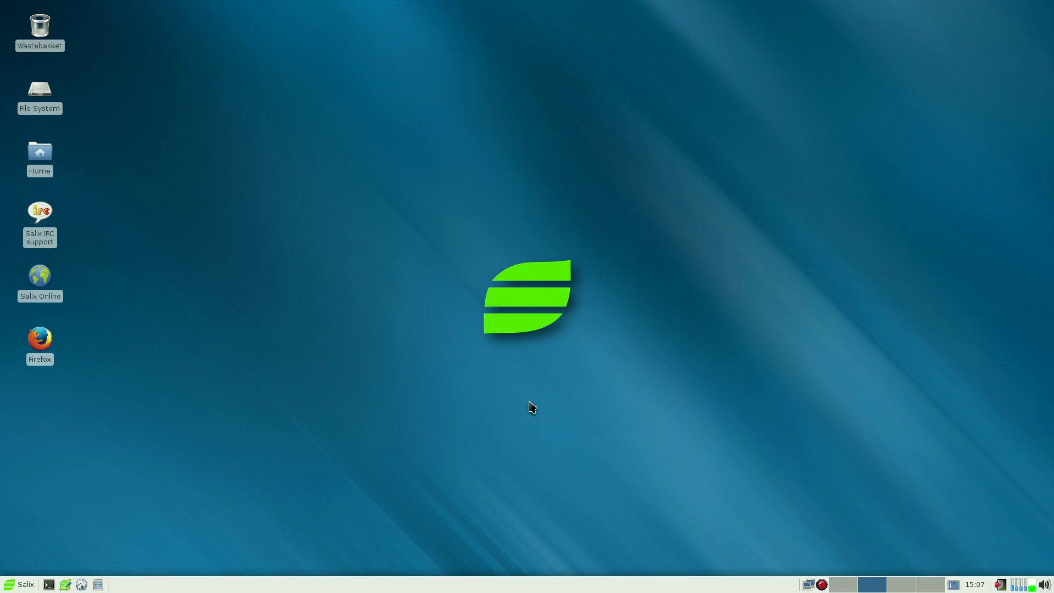
- Open the Salix applications menu to its Settings submenu, from Settings Manager to Workspaces
click(18, 586)
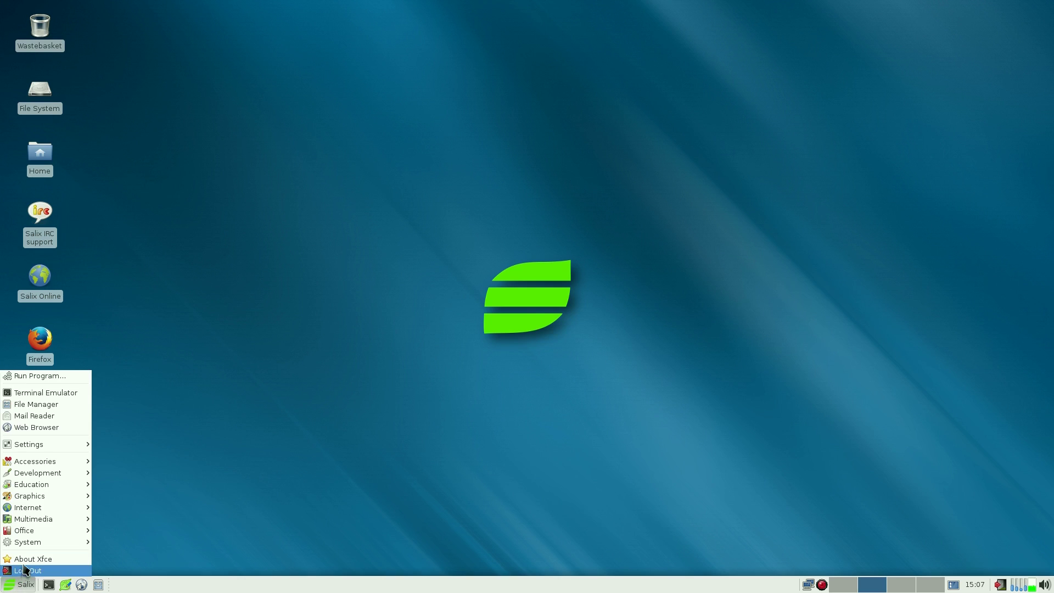
mouse_move(32, 544)
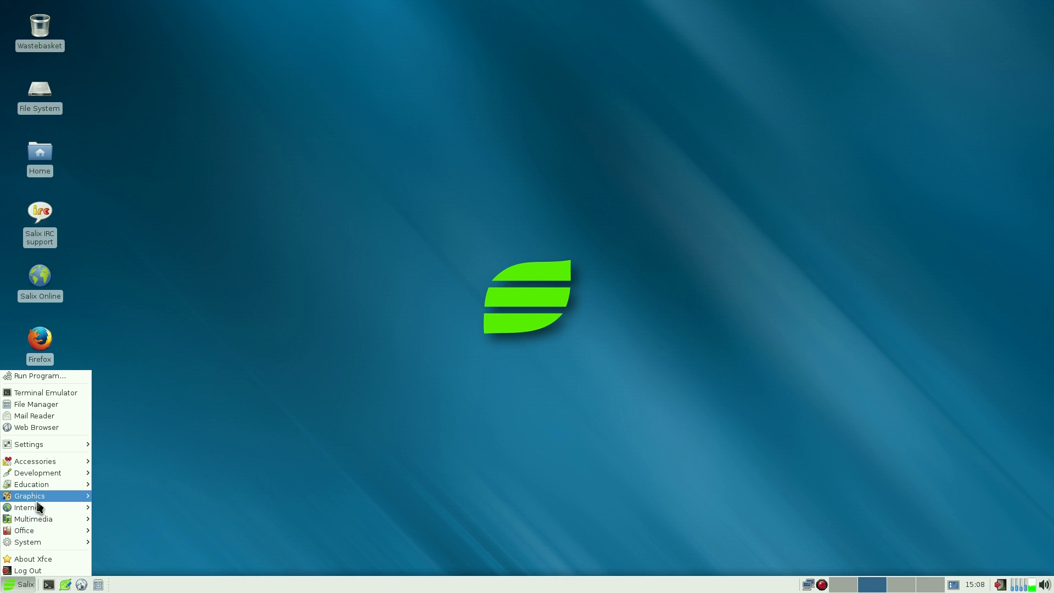
mouse_move(37, 502)
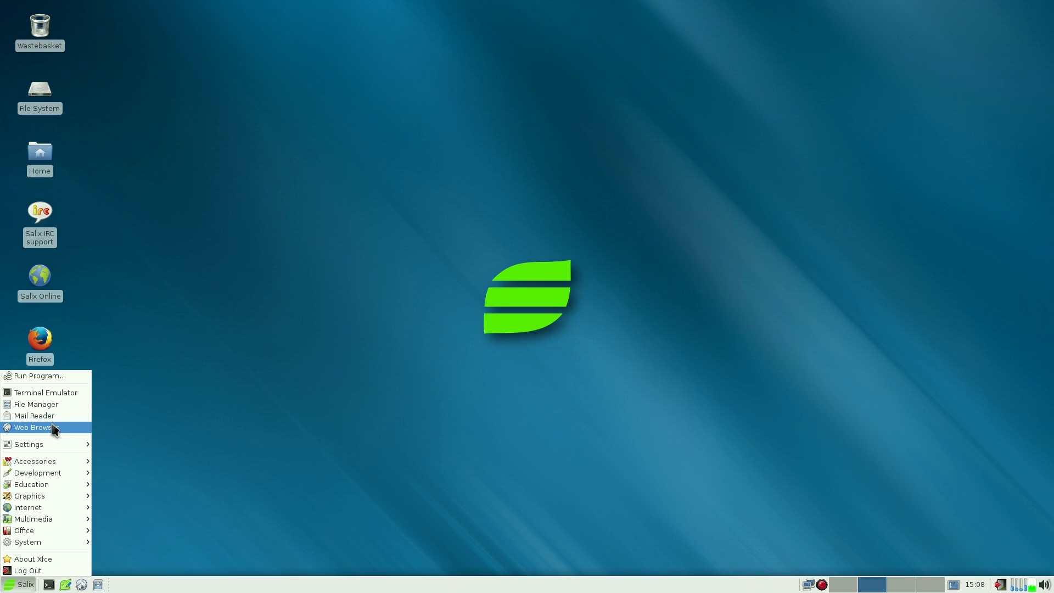
mouse_move(56, 443)
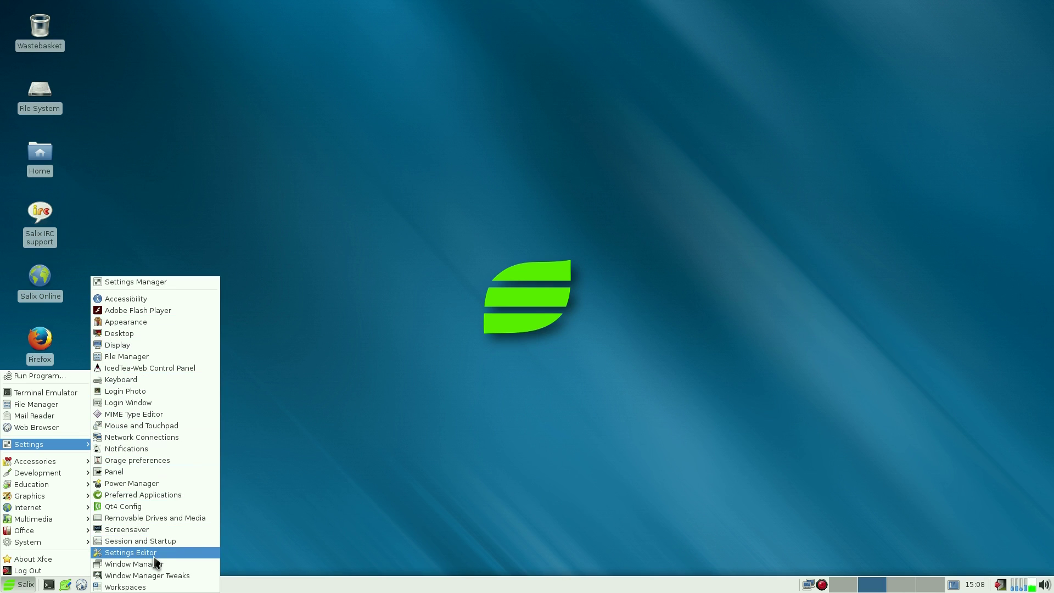
- Set the framed penguins painting as the desktop wallpaper via Desktop Settings
click(377, 296)
right_click(399, 217)
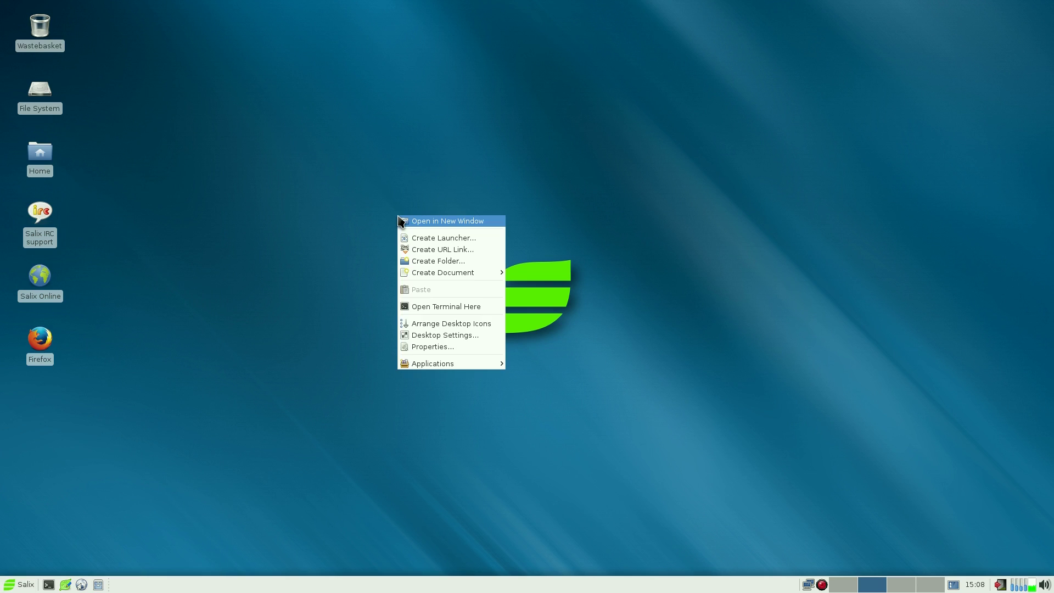
click(449, 335)
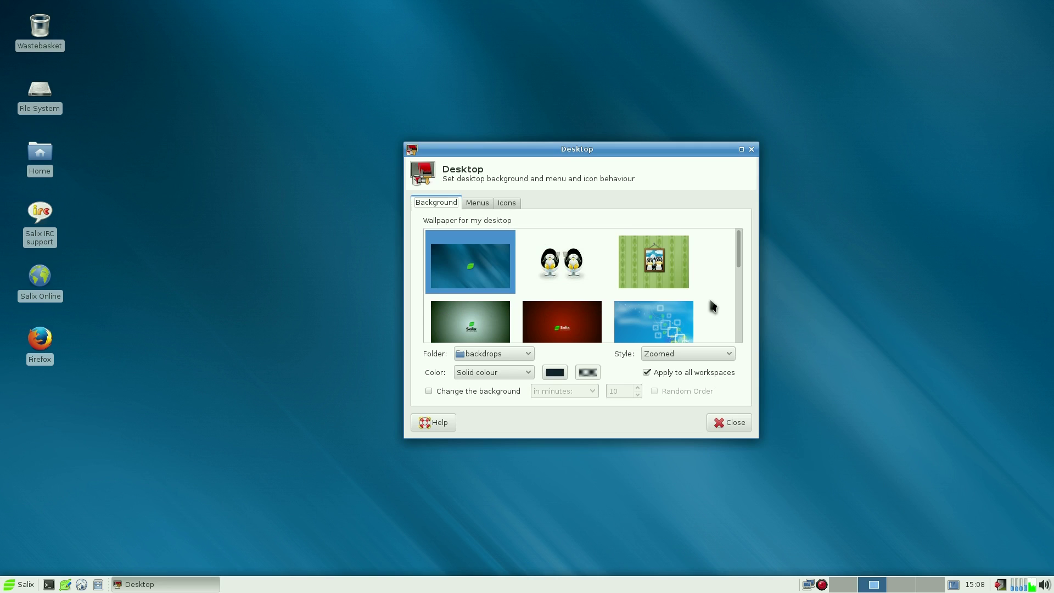
scroll(712, 306, down, 1)
scroll(712, 306, up, 1)
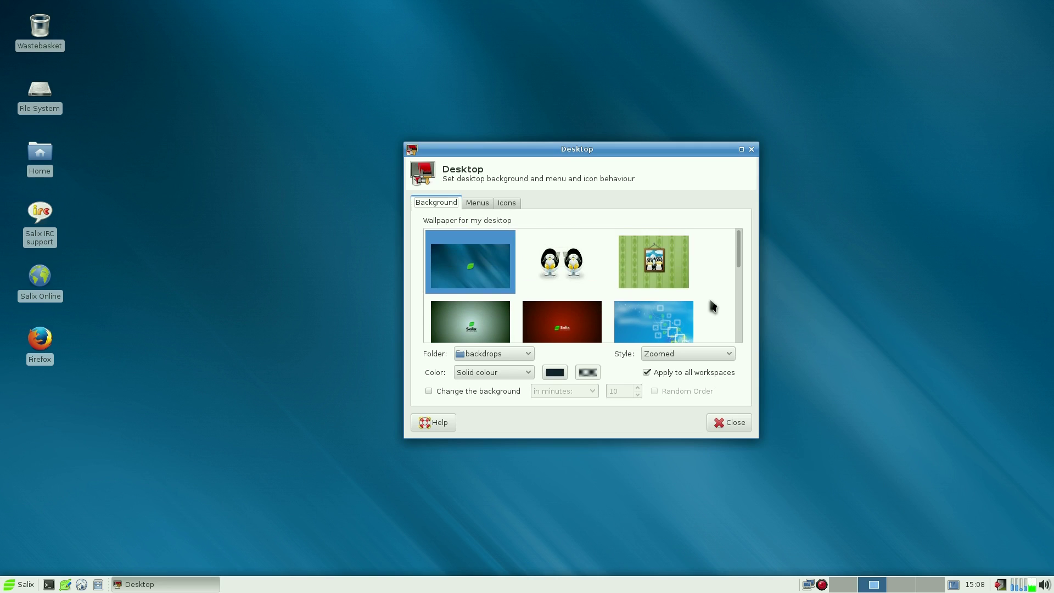
click(657, 268)
click(714, 425)
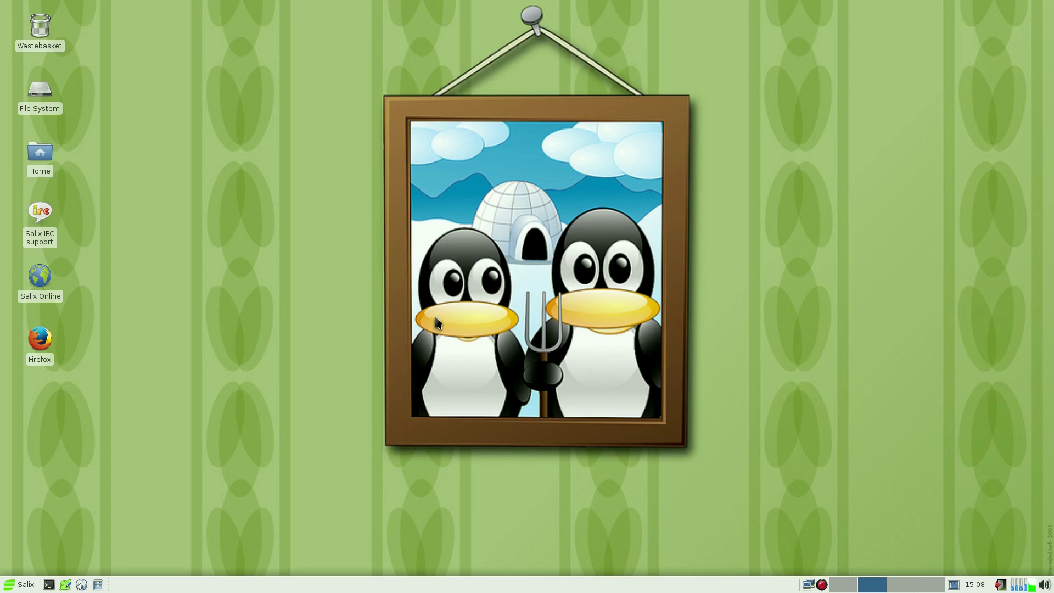
- Switch the wallpaper to the grey world map with penguin faces
right_click(707, 257)
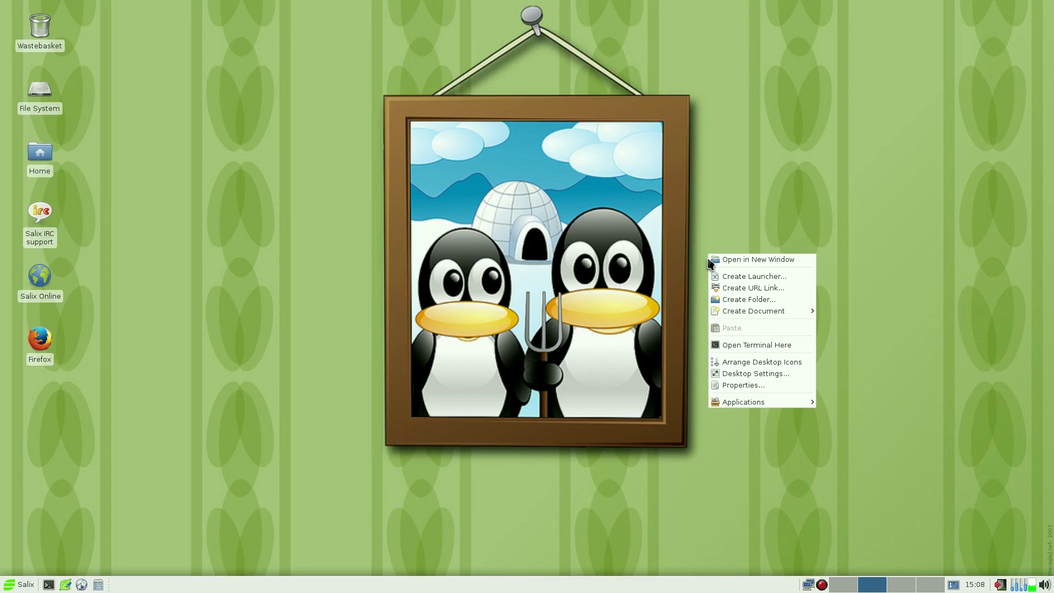
click(734, 373)
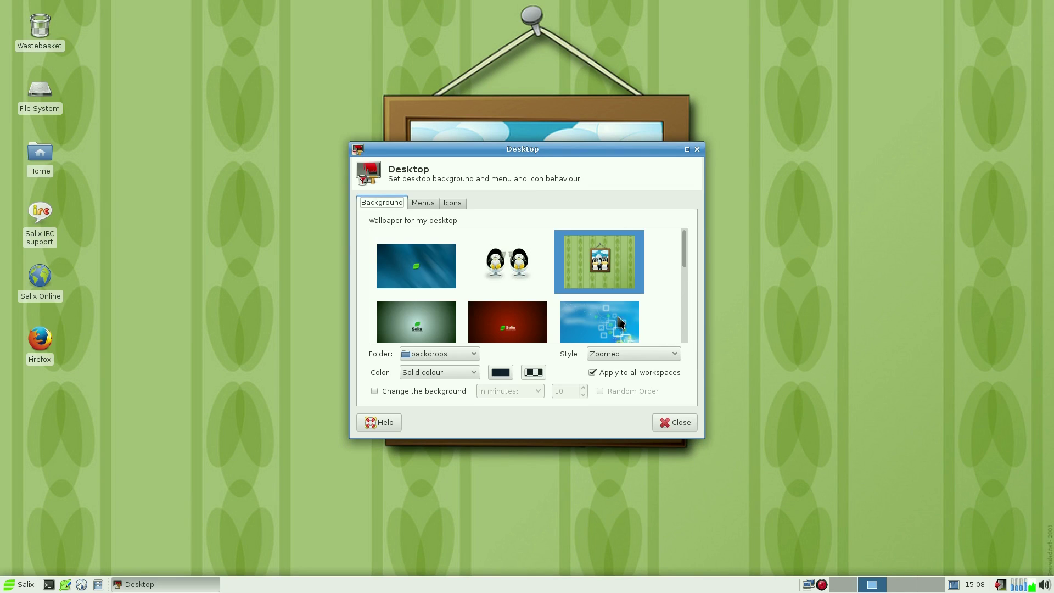
scroll(662, 305, down, 5)
scroll(661, 305, down, 3)
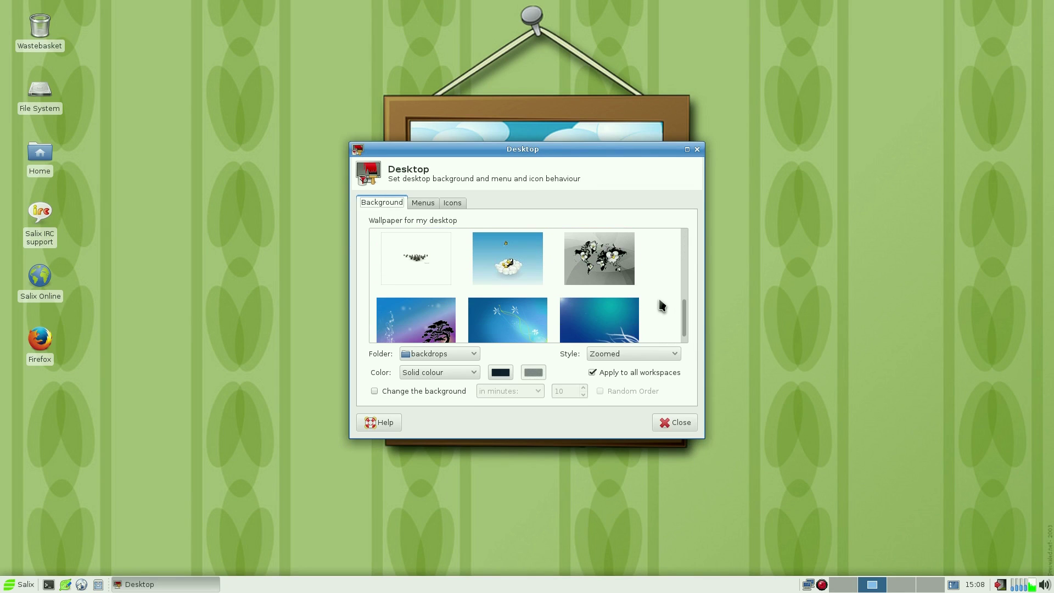
scroll(664, 304, up, 3)
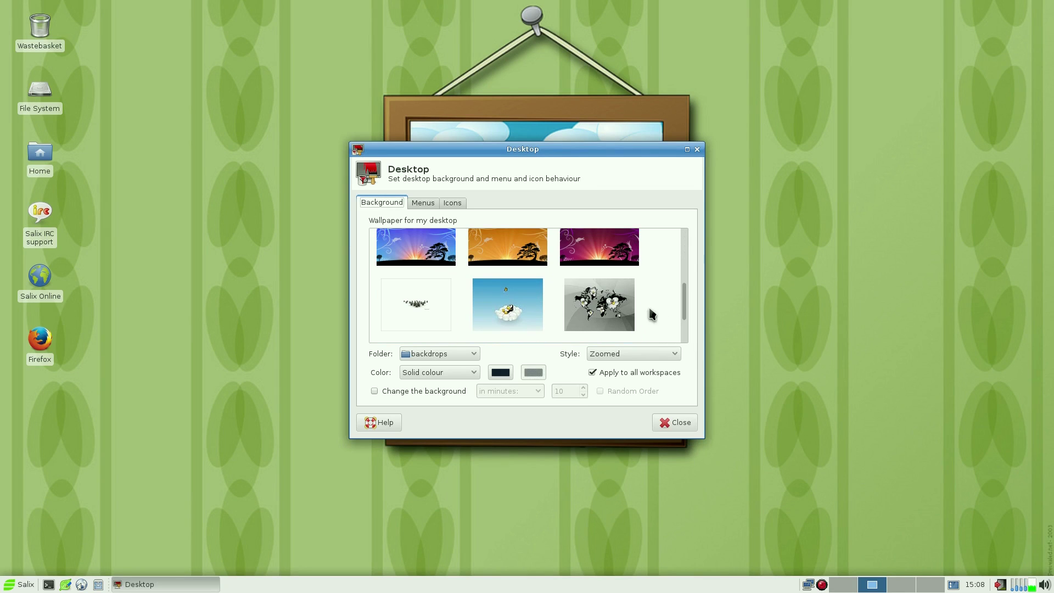
click(621, 307)
click(670, 426)
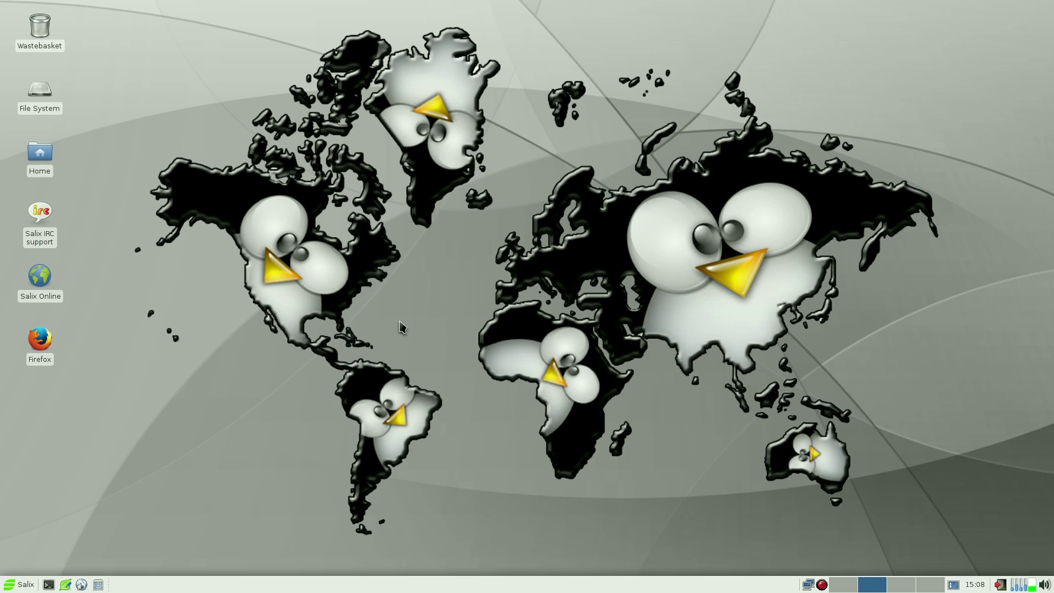
click(28, 584)
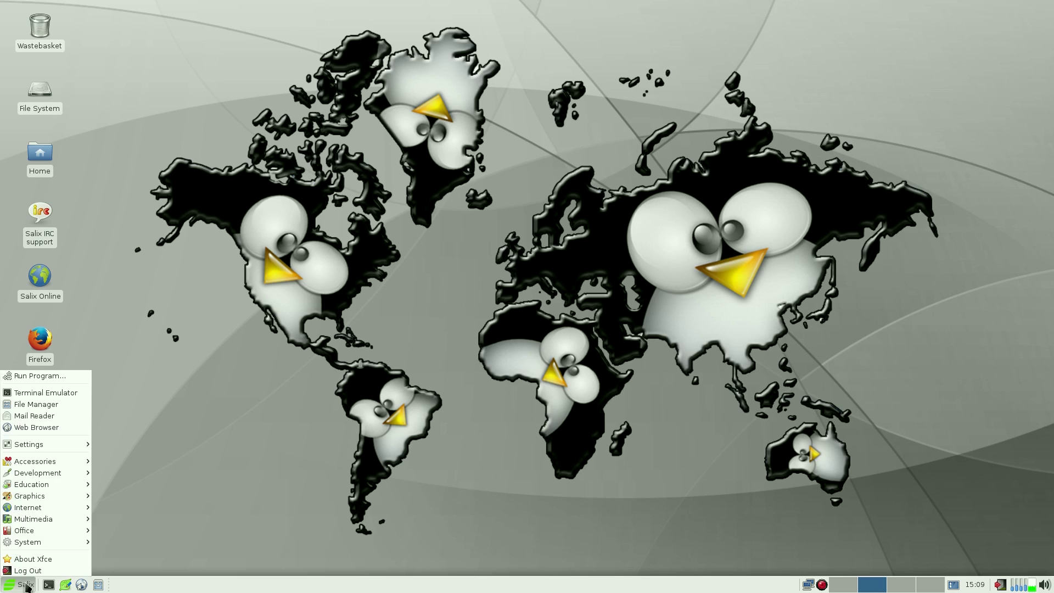
mouse_move(48, 465)
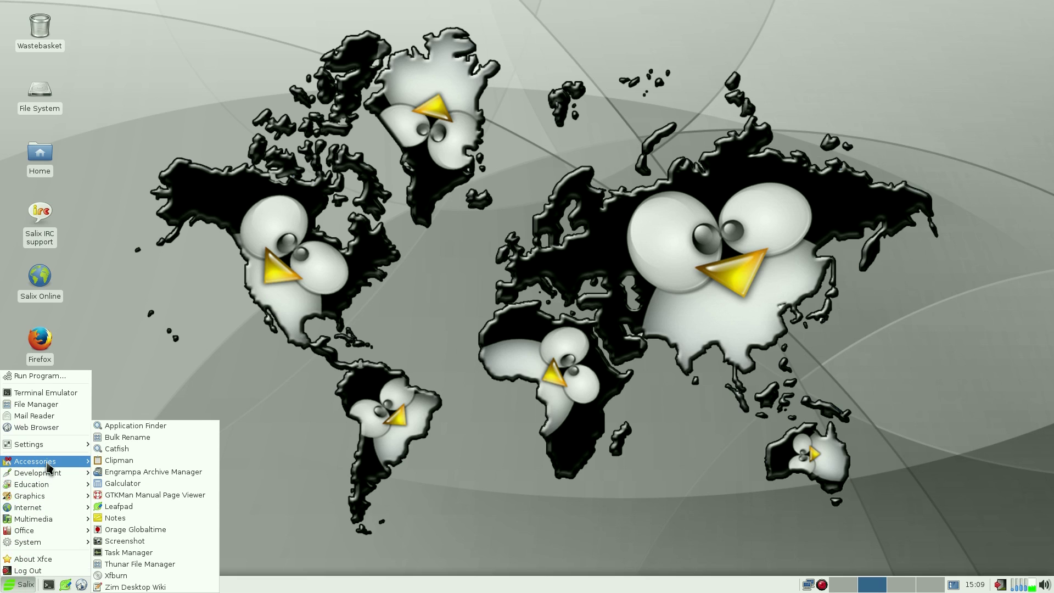
click(143, 552)
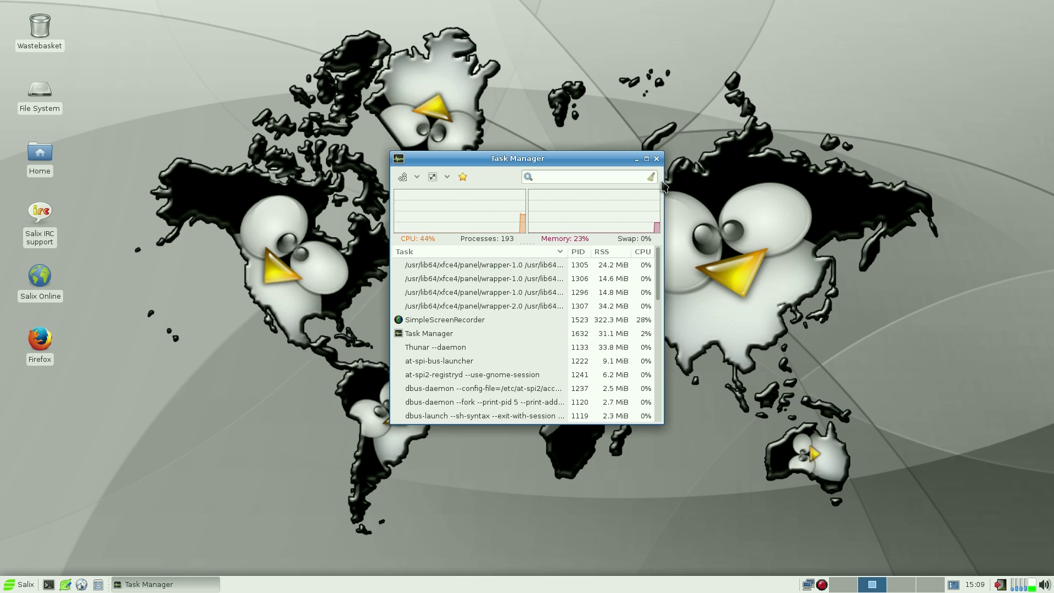
click(656, 160)
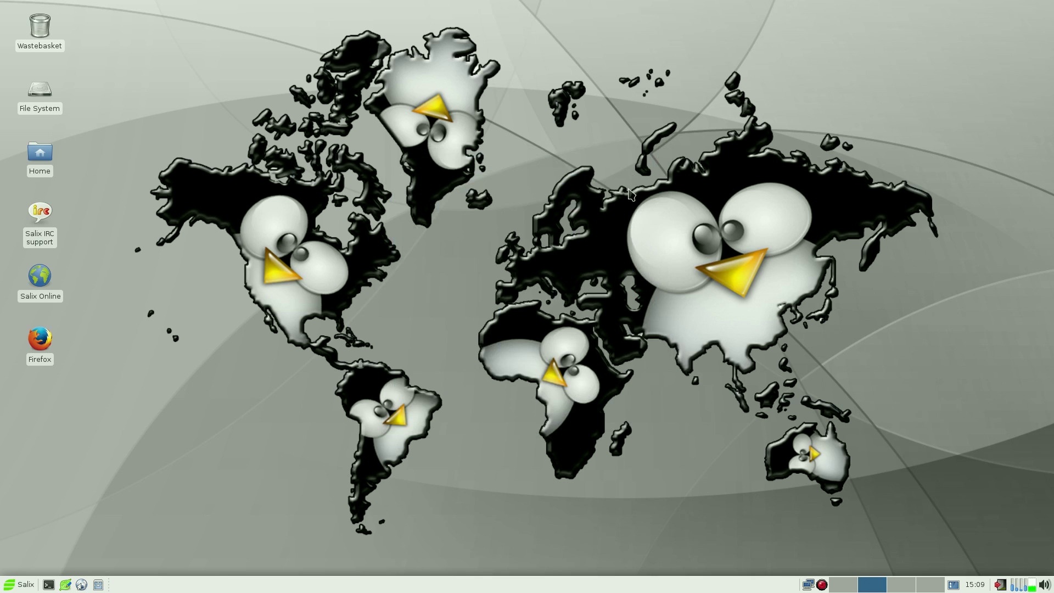
click(19, 585)
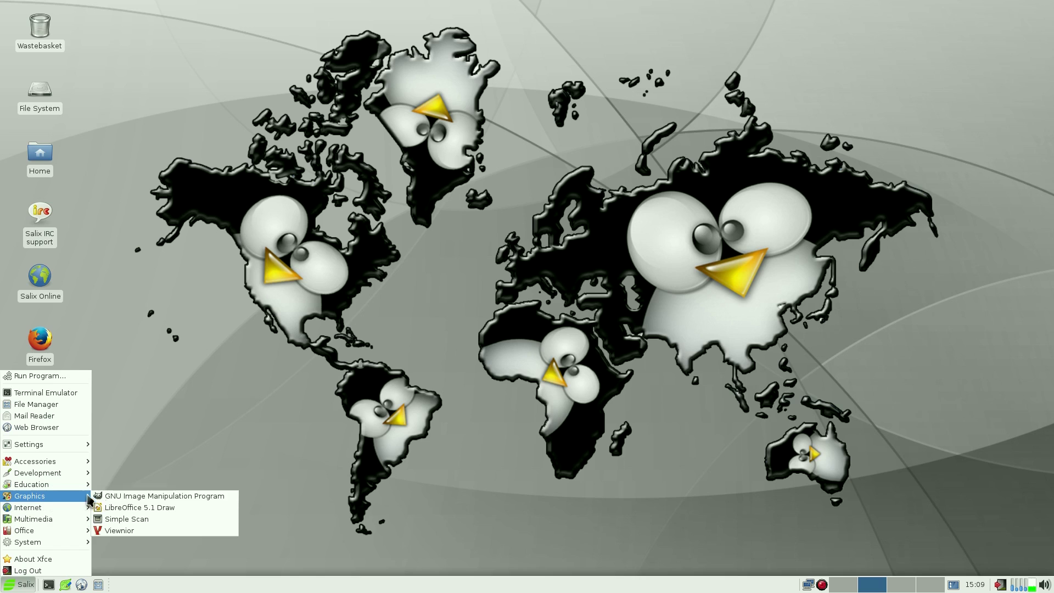
click(128, 497)
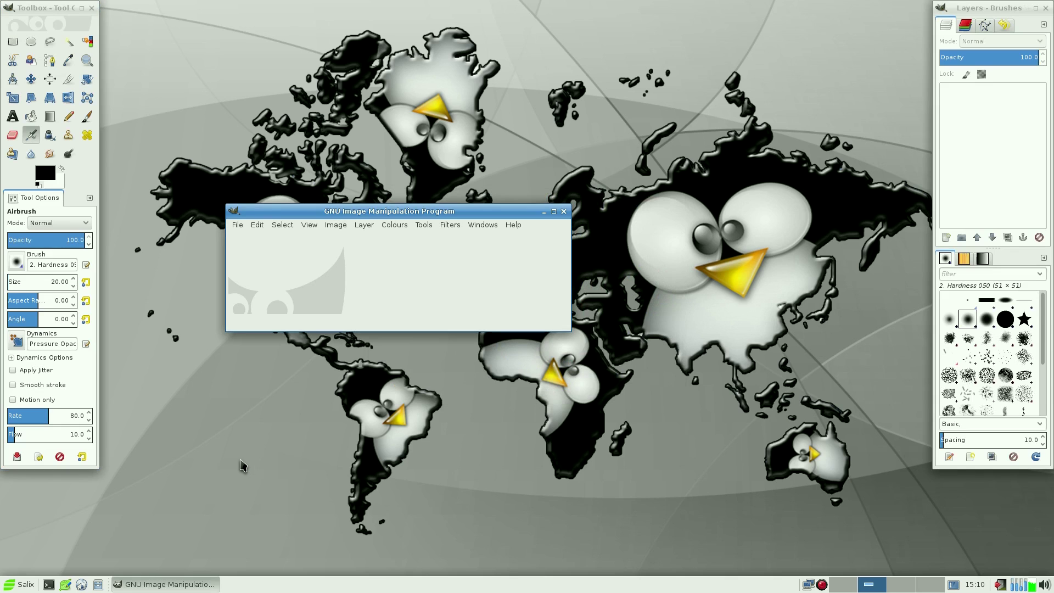
click(563, 211)
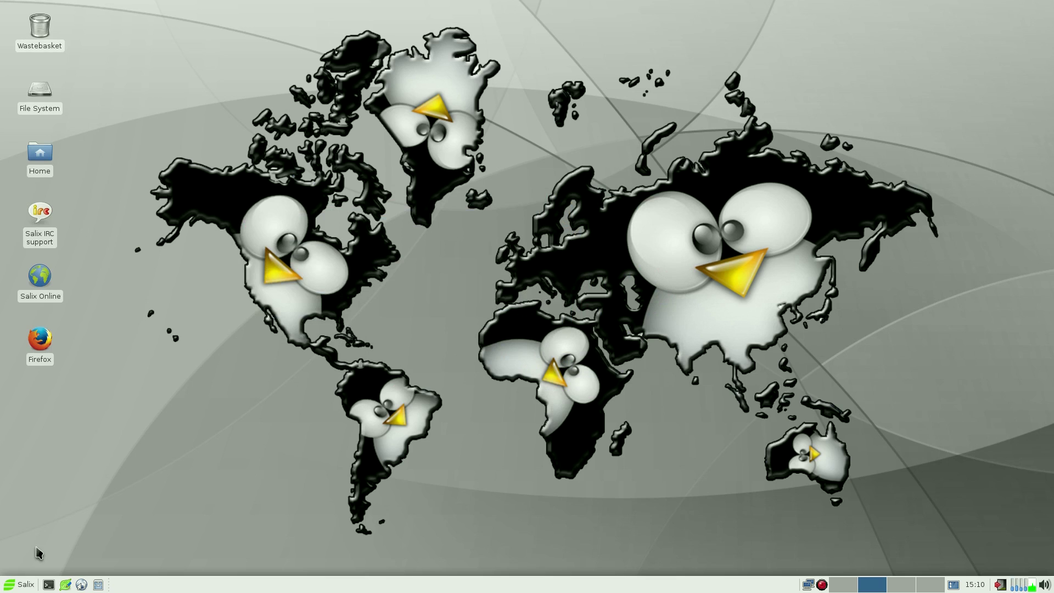
- Launch Asunder CD Ripper from the Multimedia menu, then close it
click(25, 586)
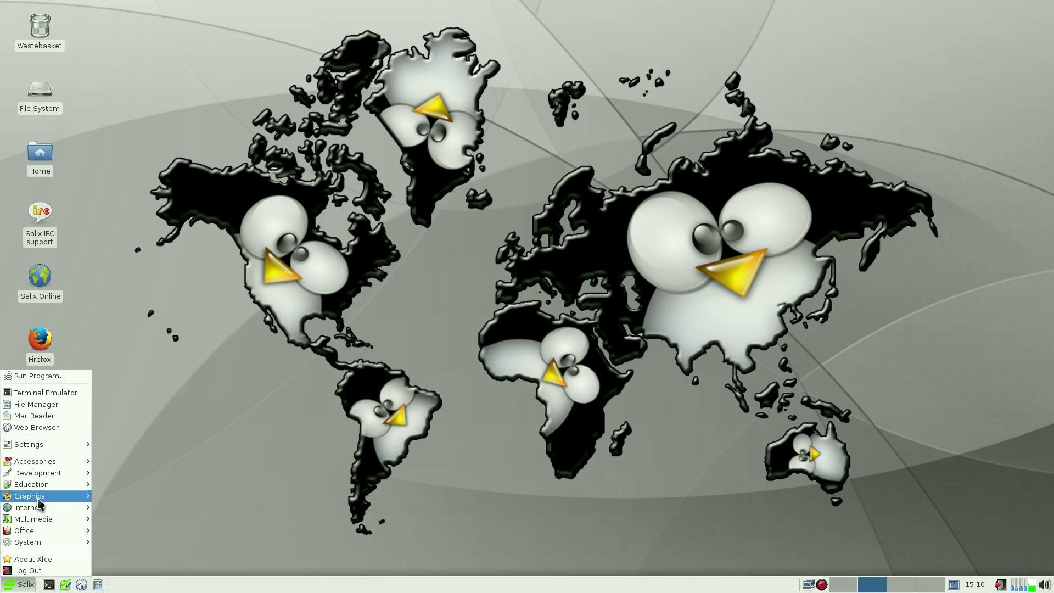
mouse_move(39, 499)
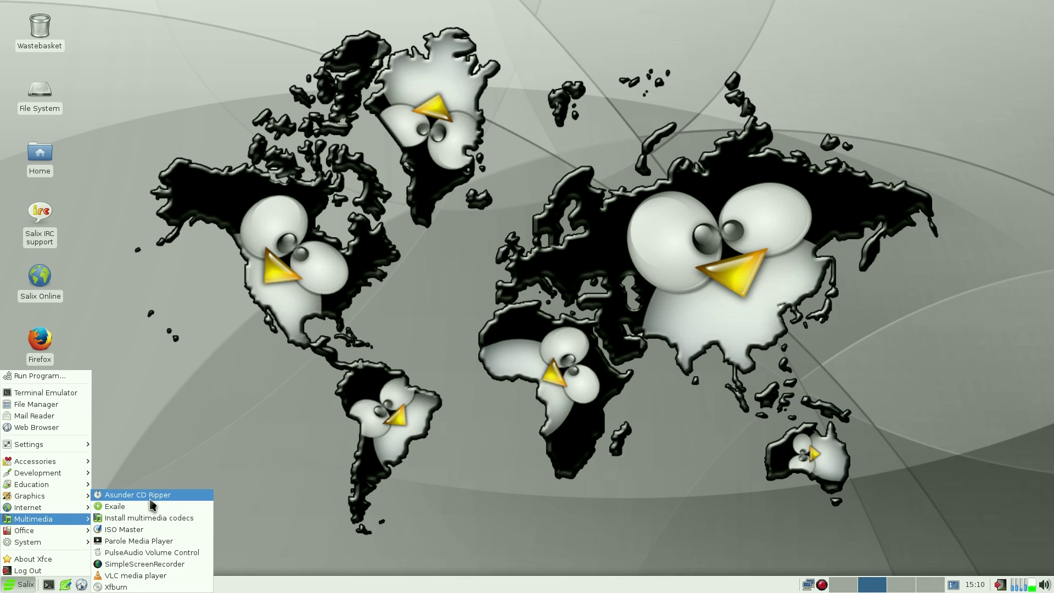
click(152, 501)
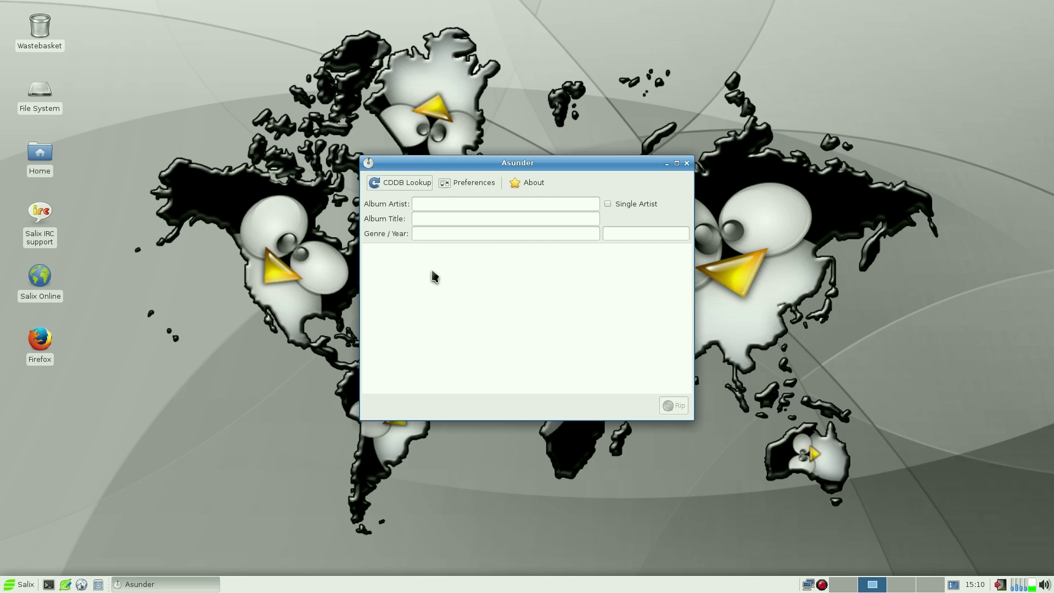
click(686, 164)
click(19, 584)
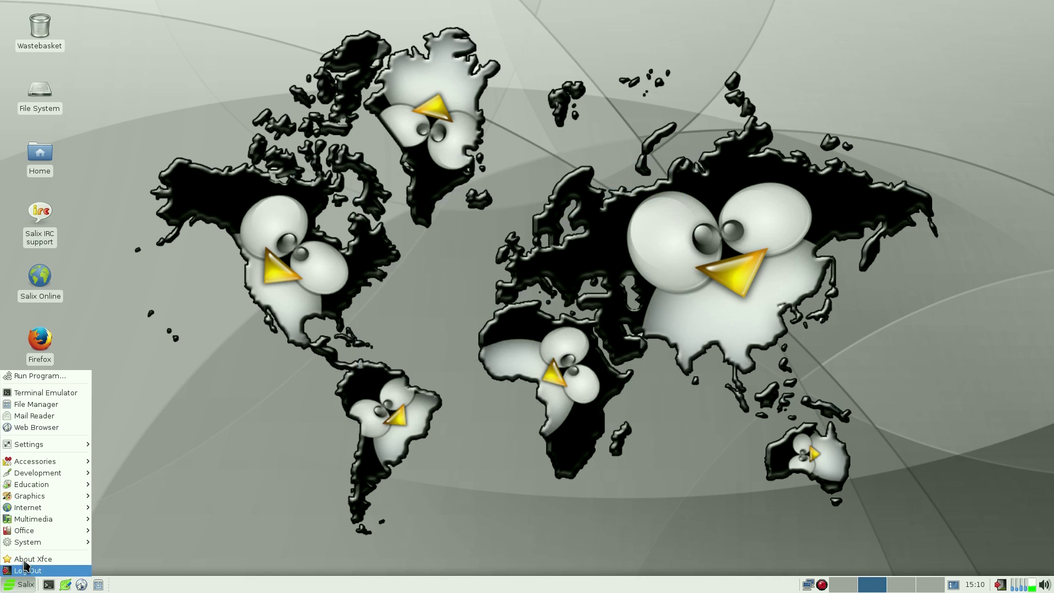
mouse_move(36, 525)
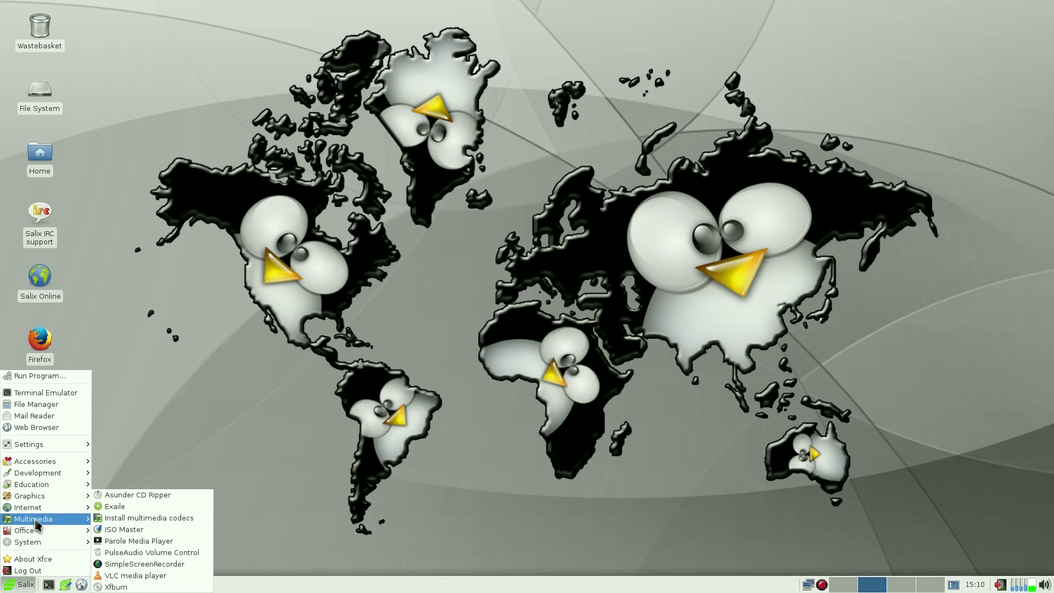
click(118, 508)
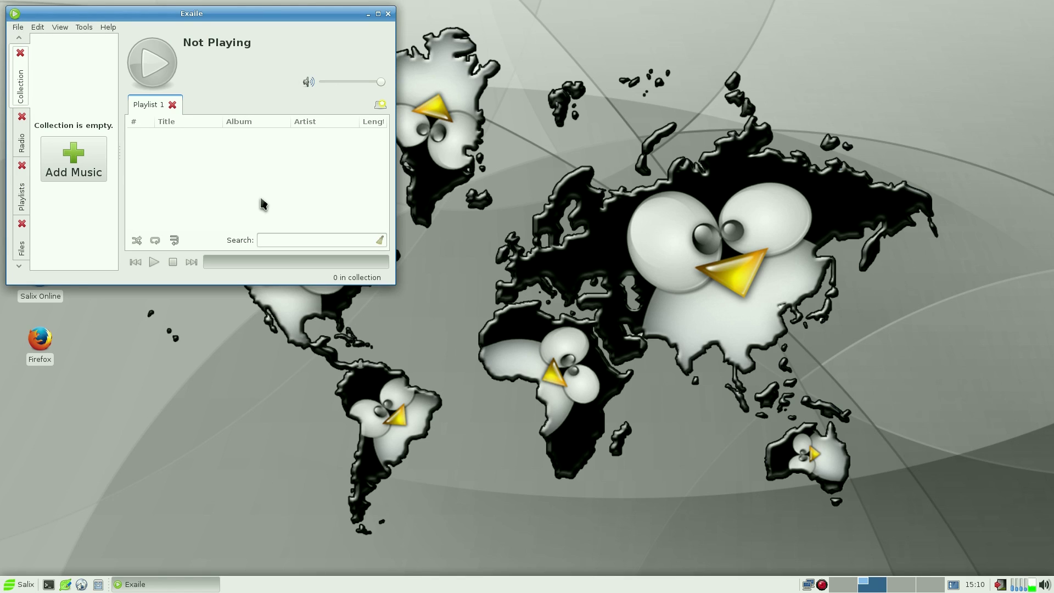
click(387, 15)
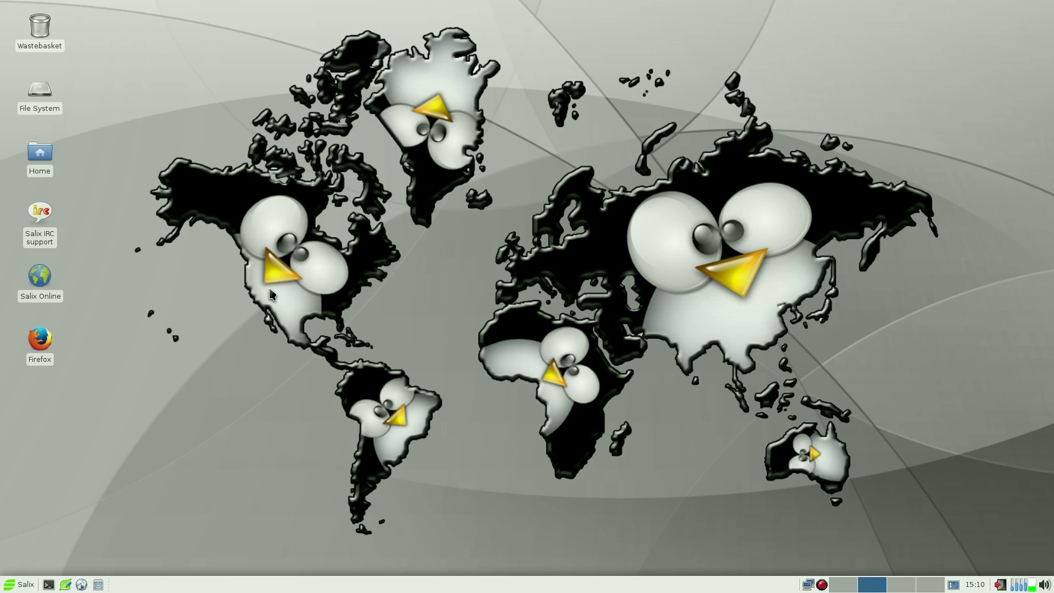
- Browse the applications menu's Multimedia and Office category submenus
click(18, 585)
mouse_move(33, 521)
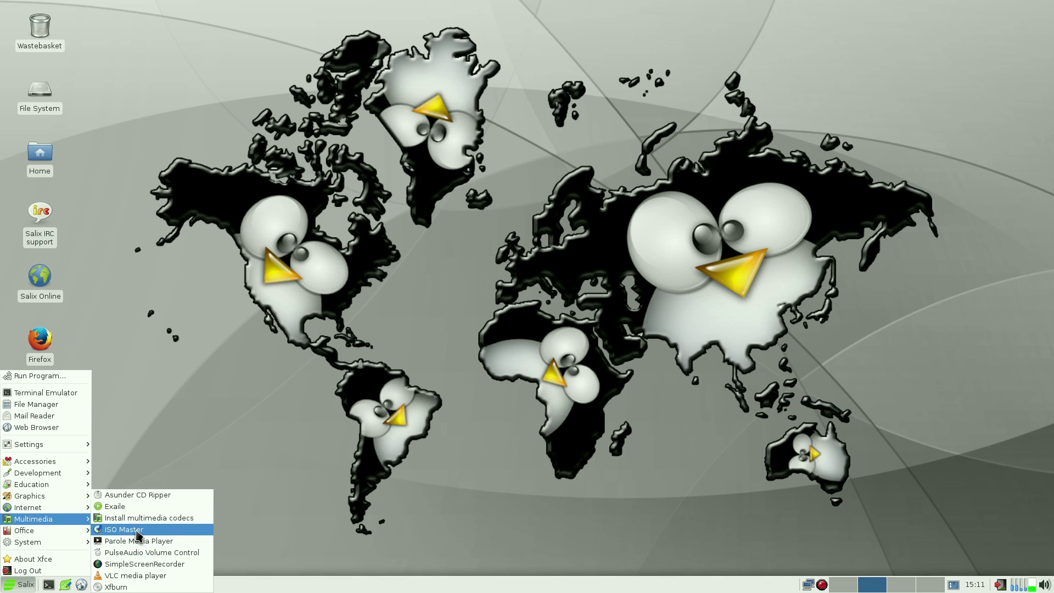
mouse_move(71, 531)
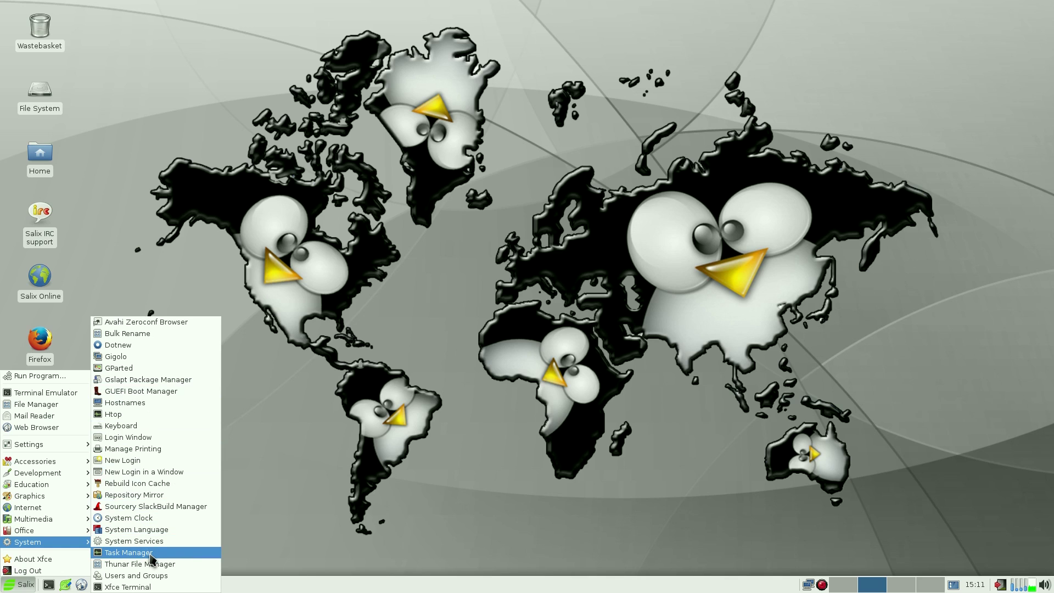
- View About Xfce 4.12's Credits, Slackware and Copyright tabs, then close the dialog
click(58, 560)
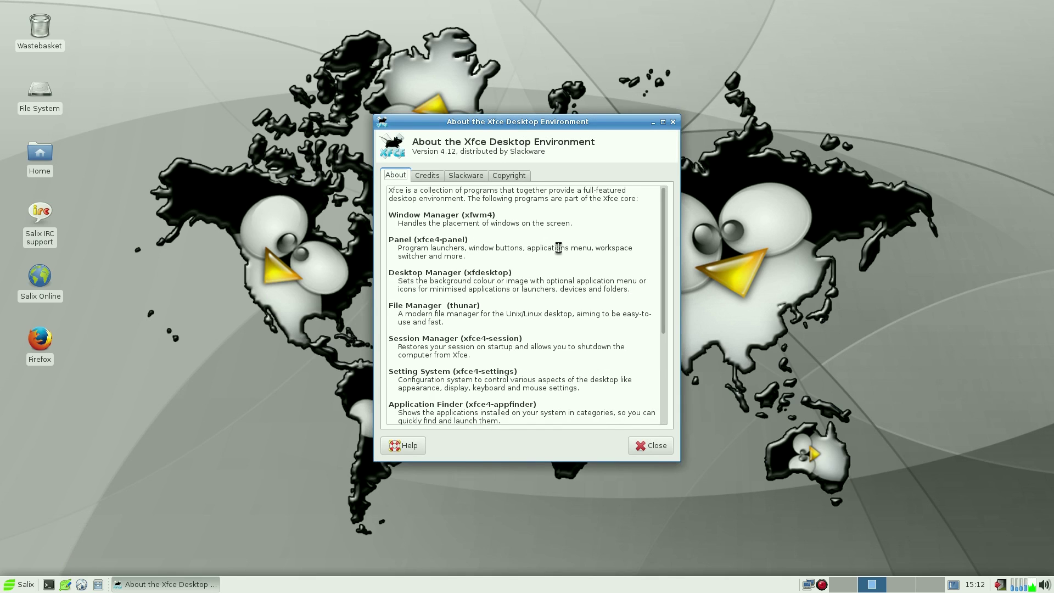
click(431, 178)
click(464, 177)
click(511, 178)
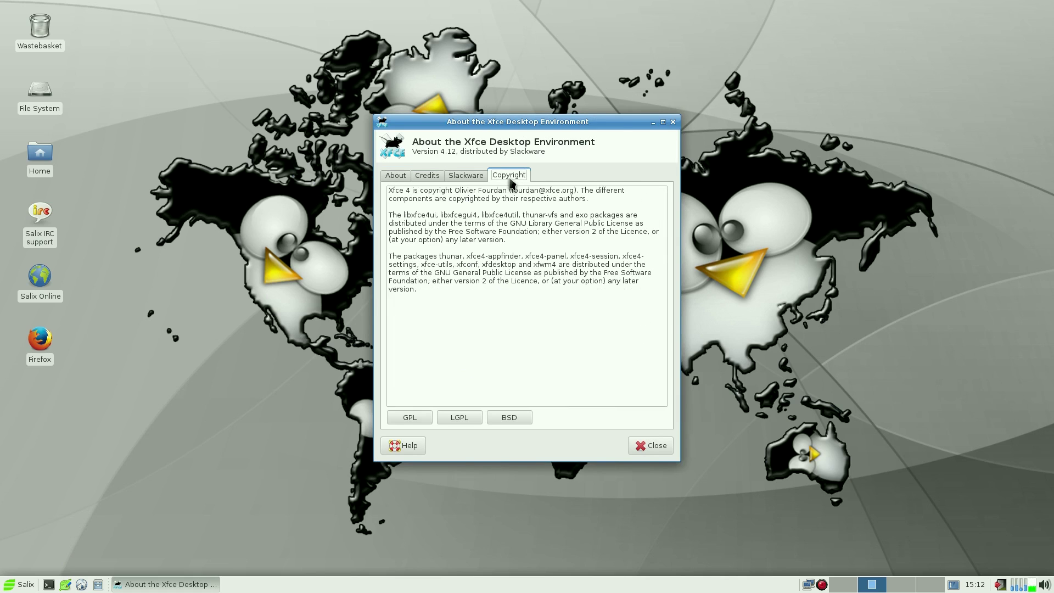
click(637, 448)
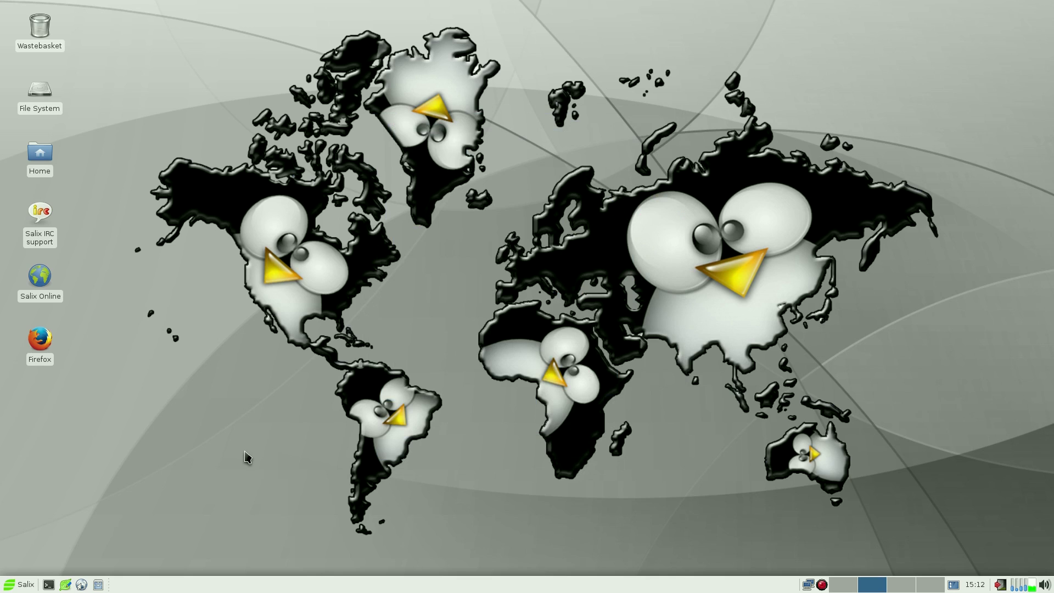
- Launch Gslapt Package Manager from the System menu, authenticating with the administrator password
click(16, 584)
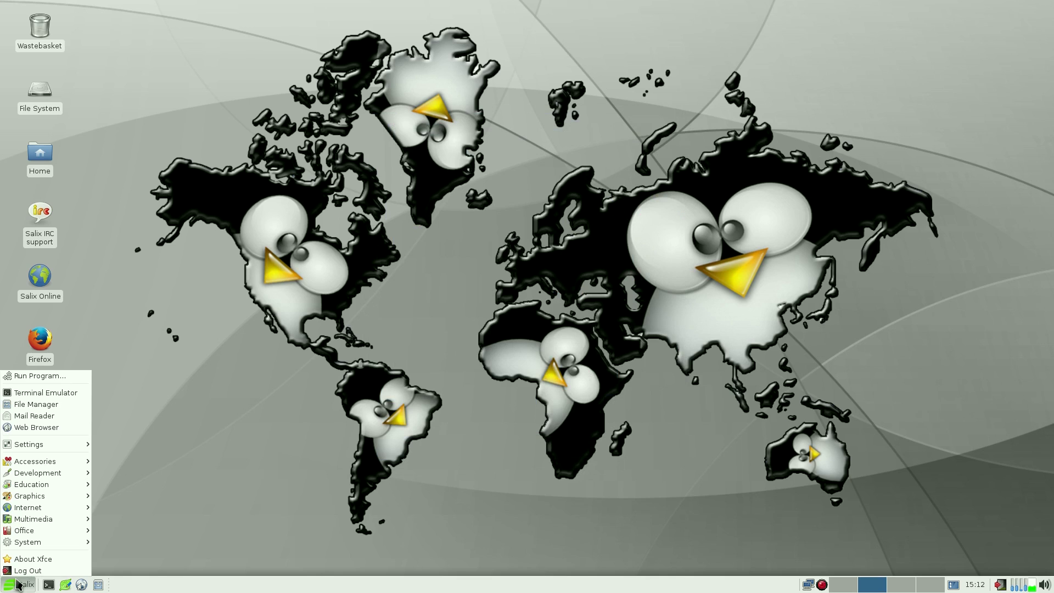
mouse_move(30, 542)
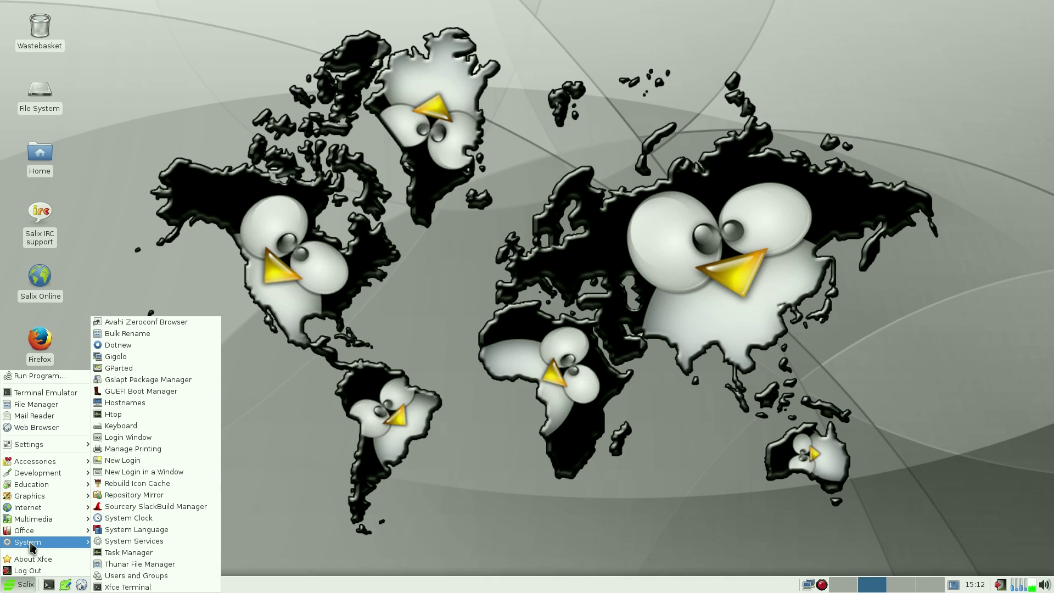
click(180, 382)
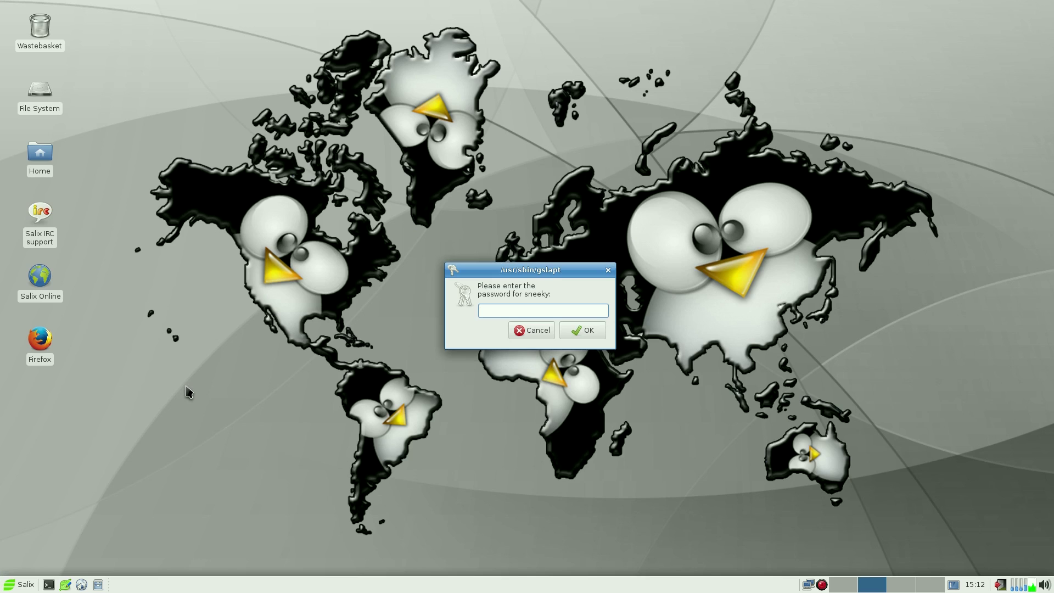
text(*********)
key(Return)
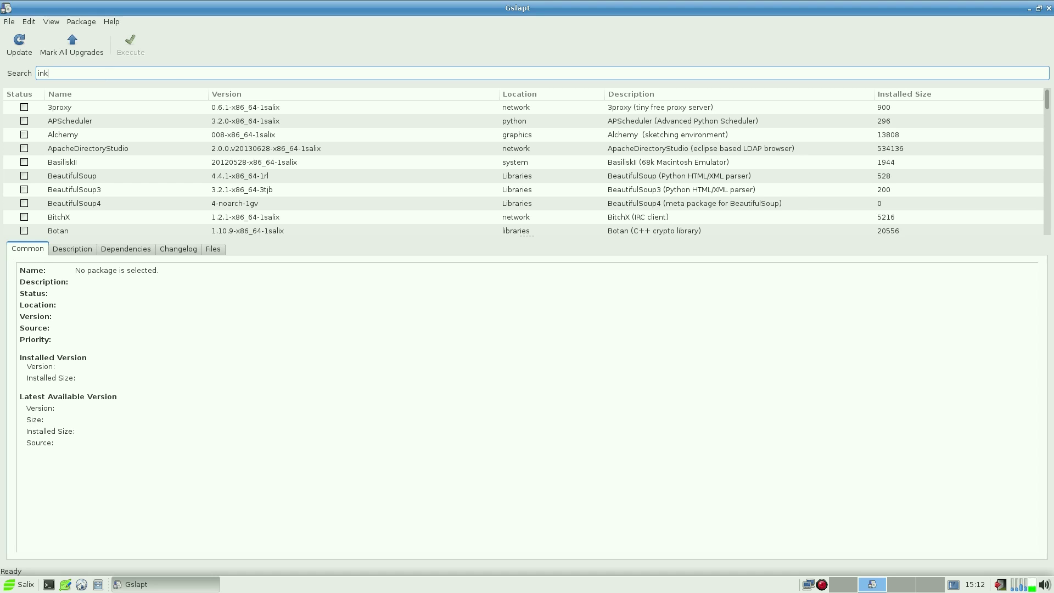
- Search for inkscape and mark it for installation
text(ape)
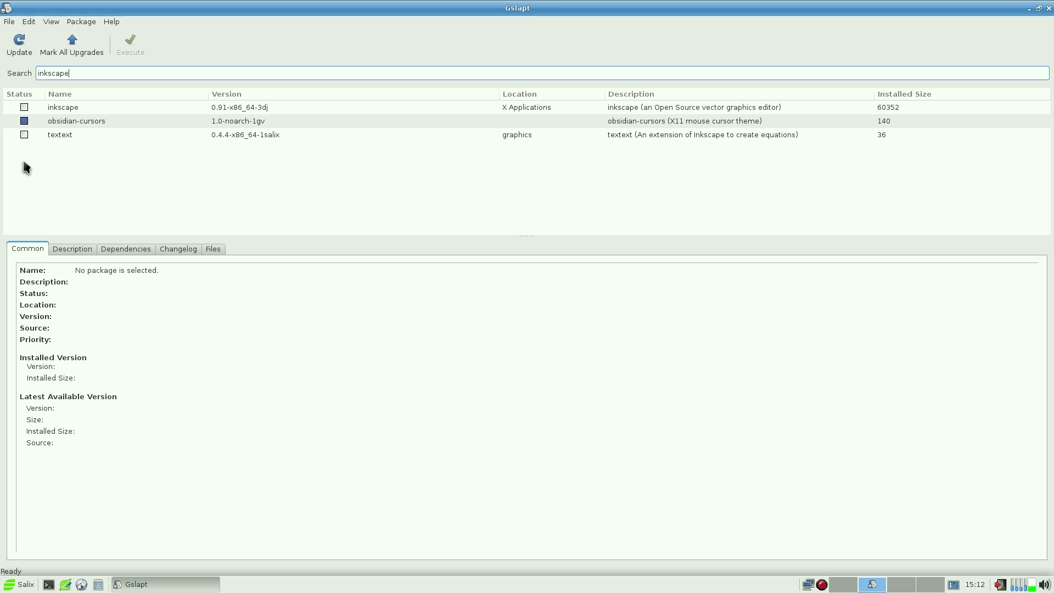
click(24, 108)
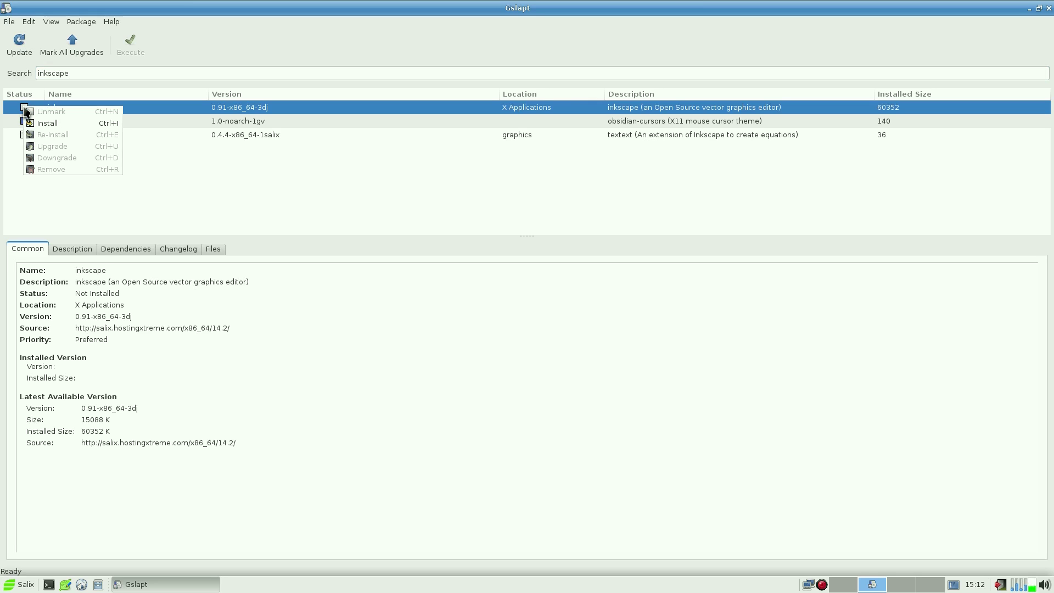
click(47, 123)
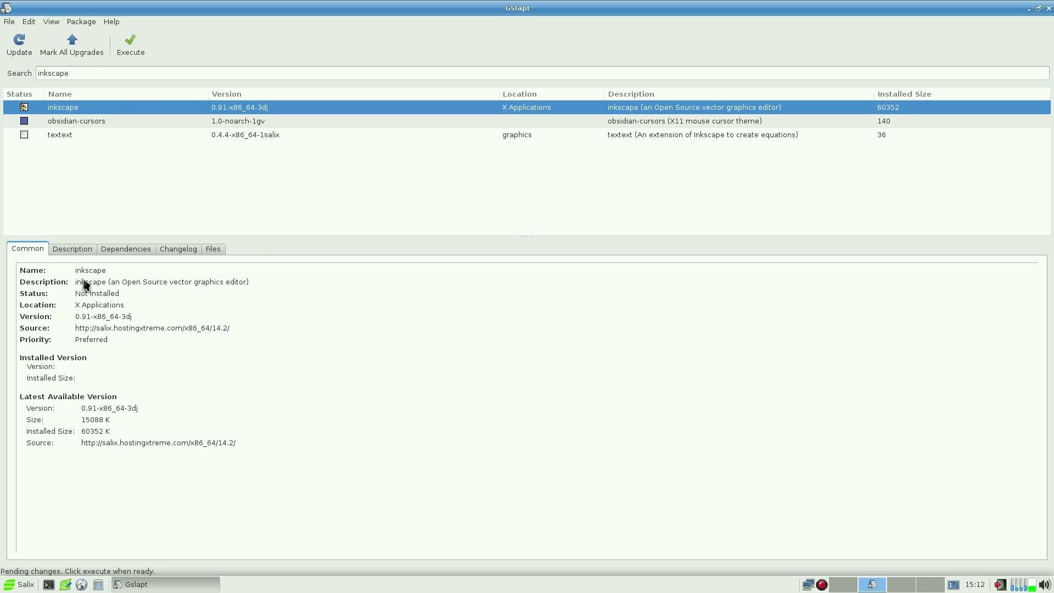
- Review inkscape's description and dependencies, then Execute to show the change summary
click(72, 251)
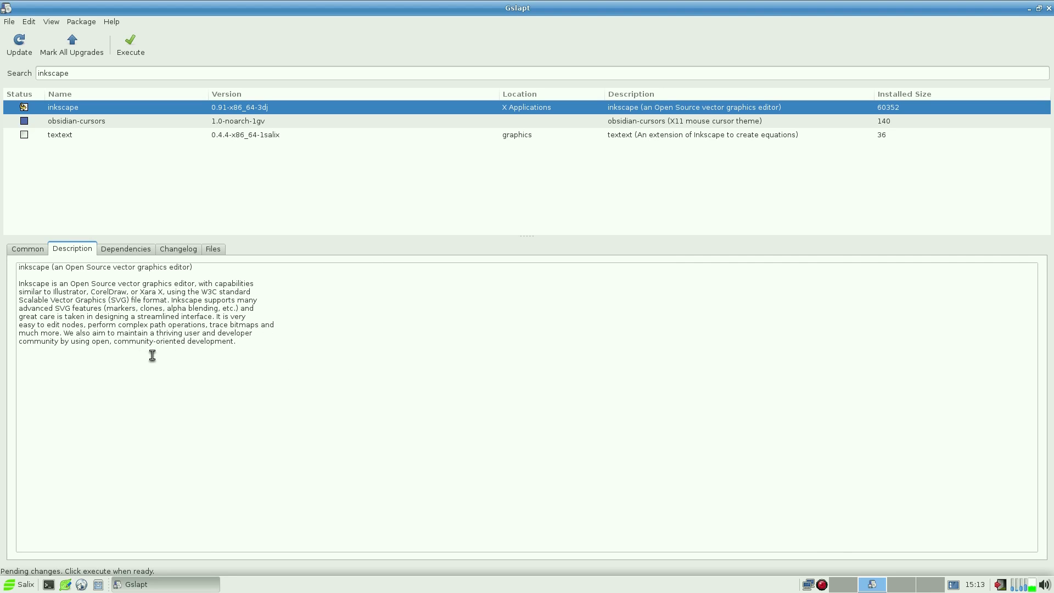
click(136, 252)
scroll(208, 423, down, 5)
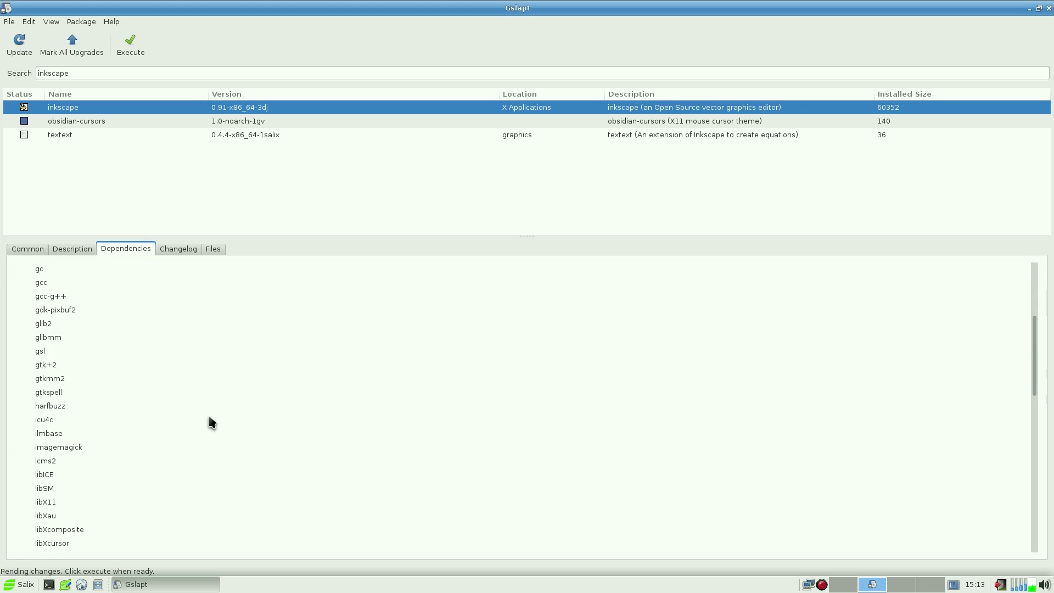
scroll(209, 420, up, 5)
click(31, 248)
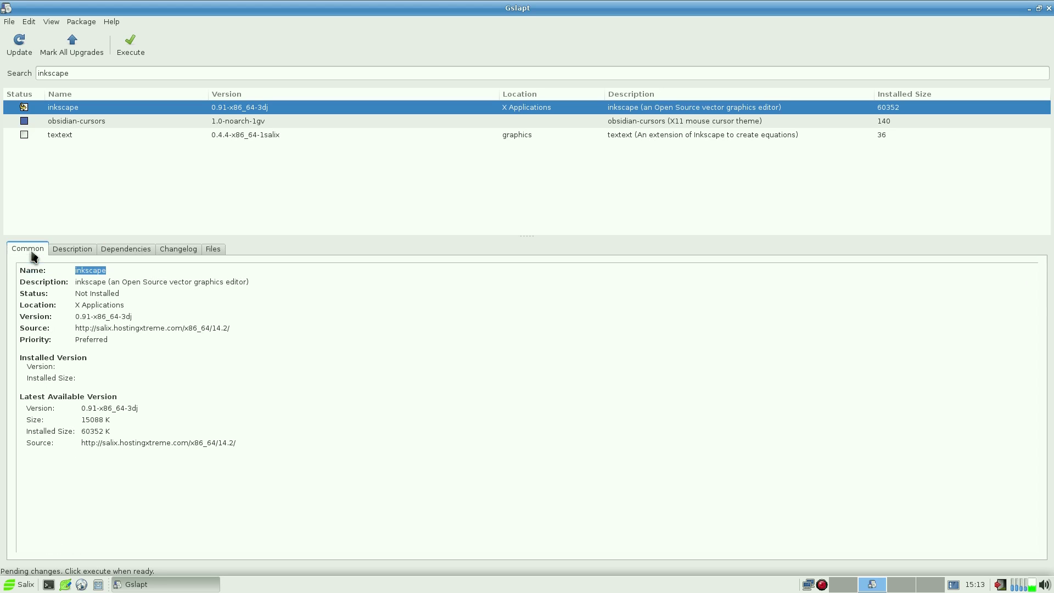
click(132, 50)
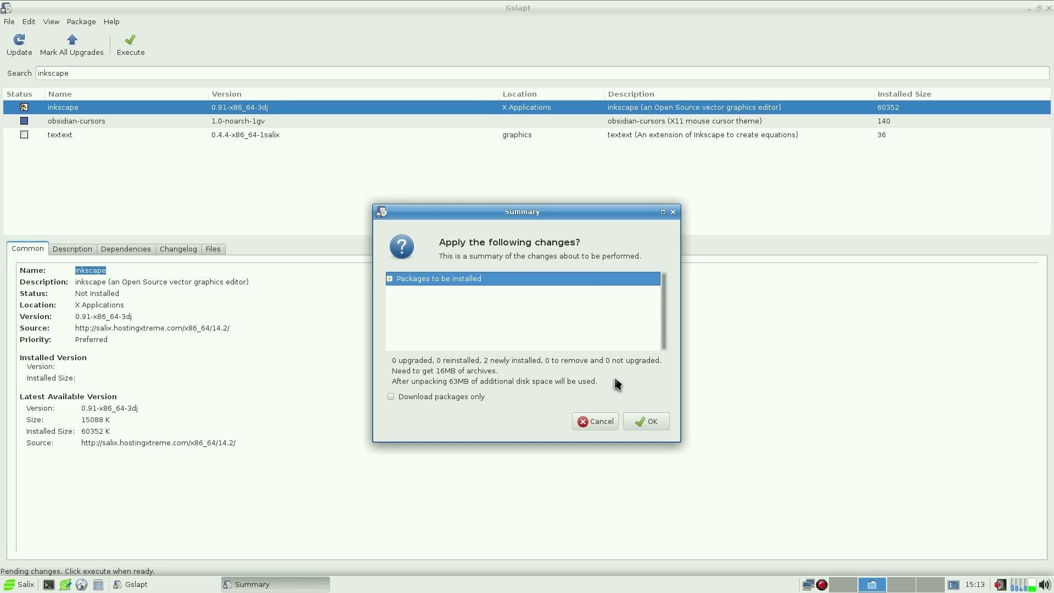
- Confirm installing the 2 new packages, dismiss the completion notice, and close Gslapt
click(648, 422)
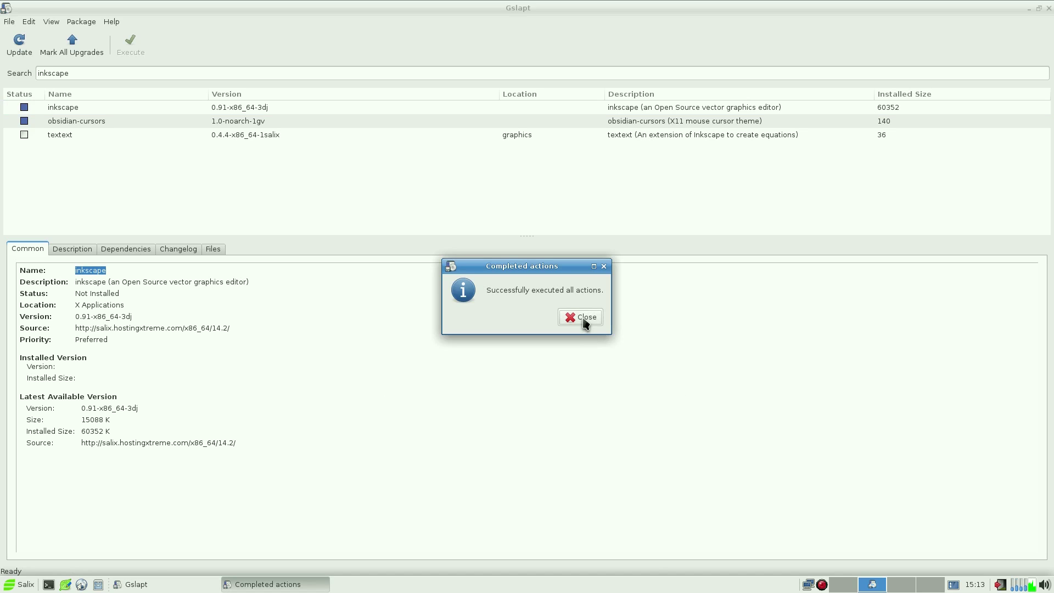
click(582, 319)
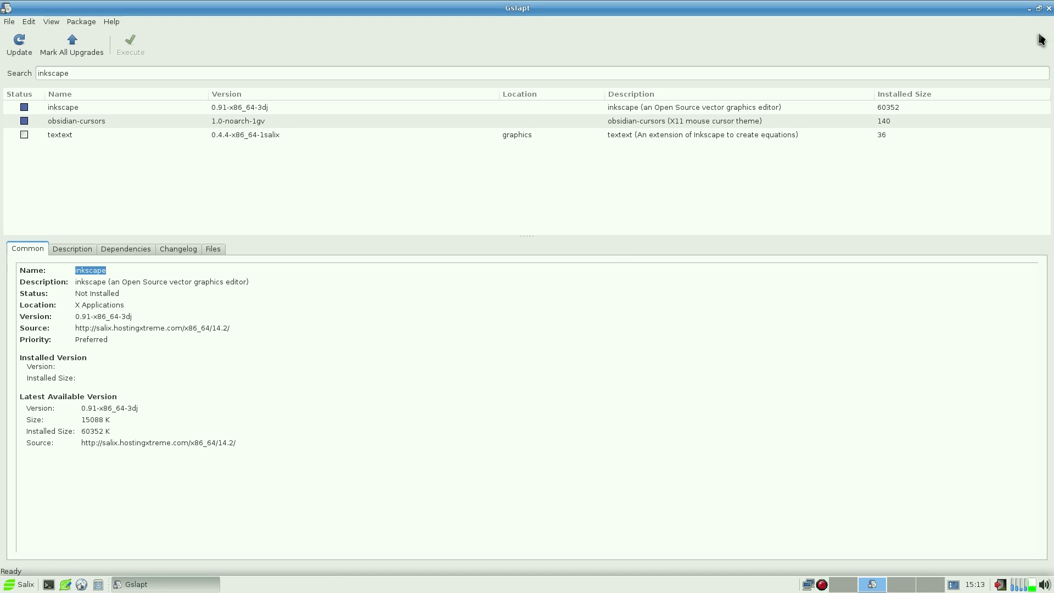
click(1048, 8)
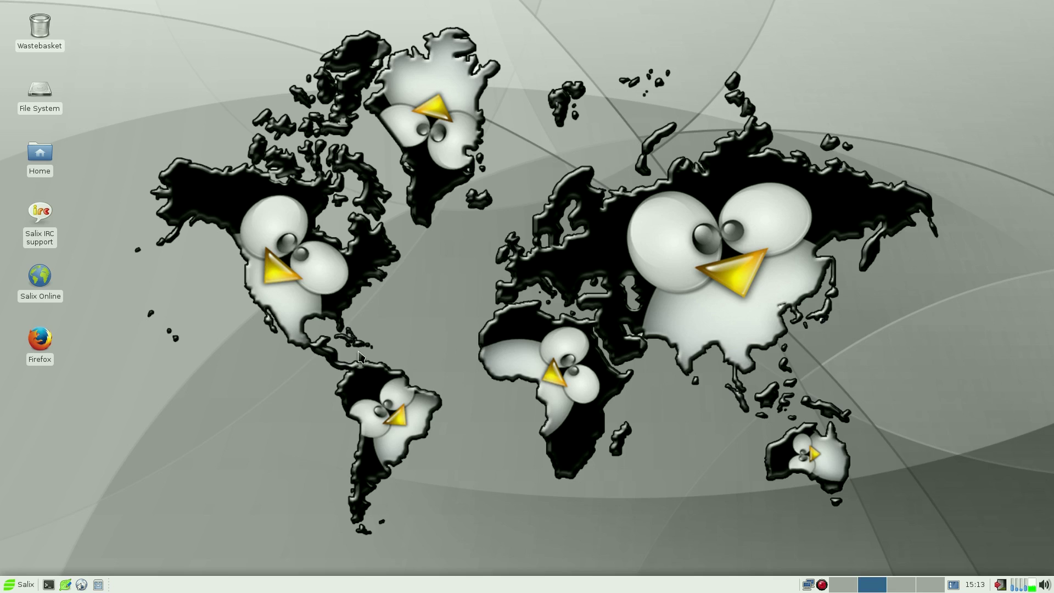
- Launch Inkscape from the Salix menu's Run Program finder, opening a blank New document 1
click(11, 585)
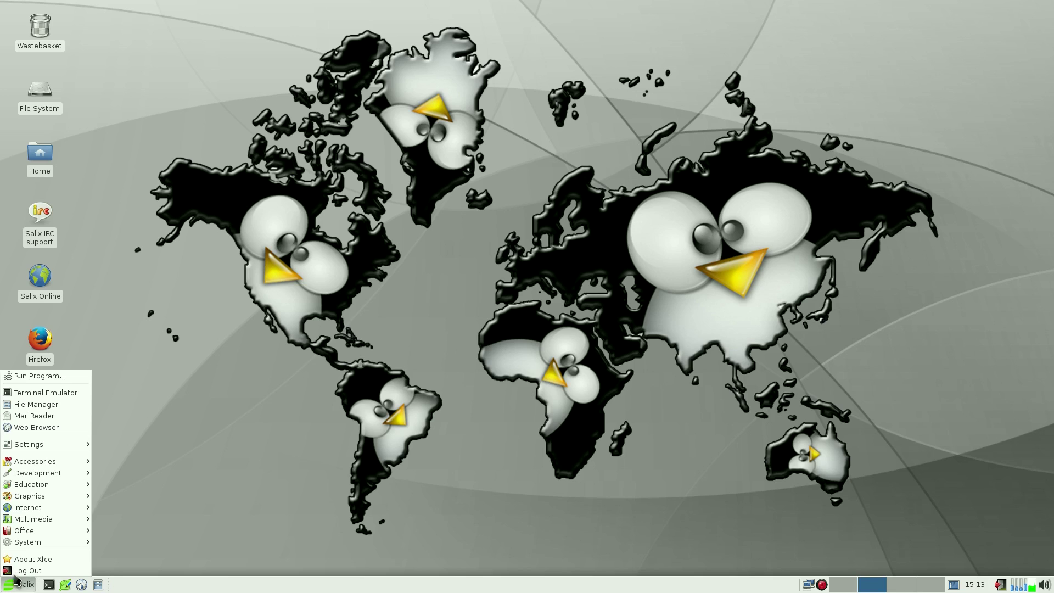
mouse_move(48, 499)
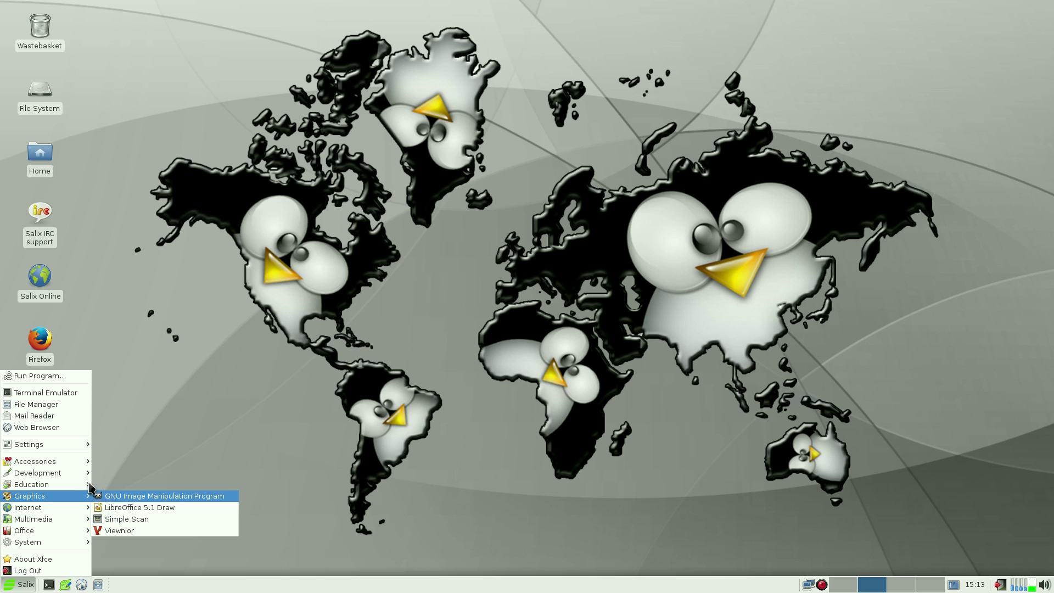
click(54, 377)
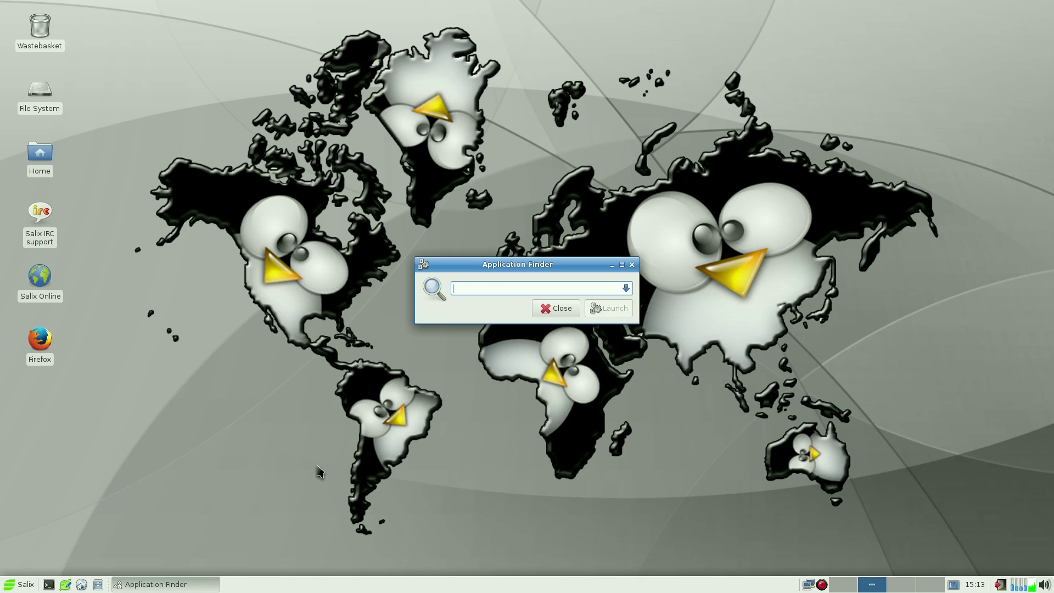
text(inkscape)
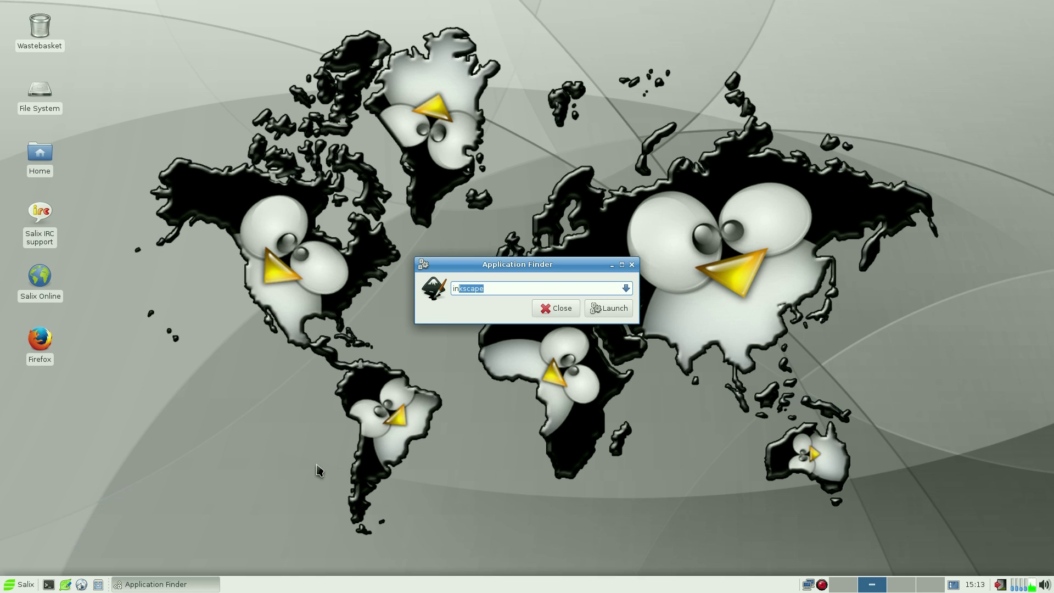
click(614, 309)
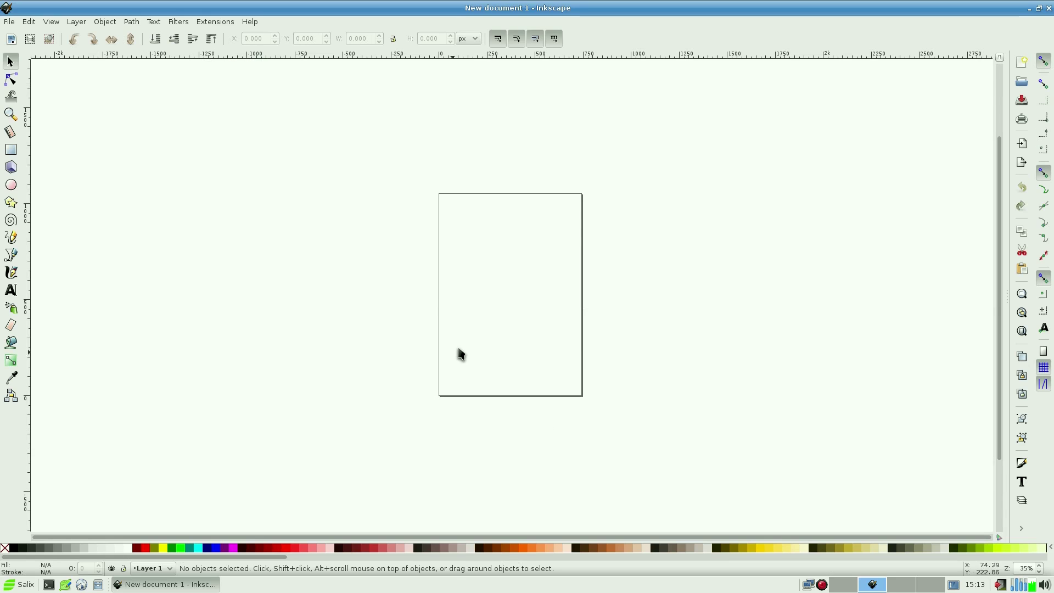
- Drag selections on the blank page, try the Spray and Paint Bucket tools, then close Inkscape
drag(464, 329, 540, 299)
drag(493, 227, 502, 336)
click(11, 307)
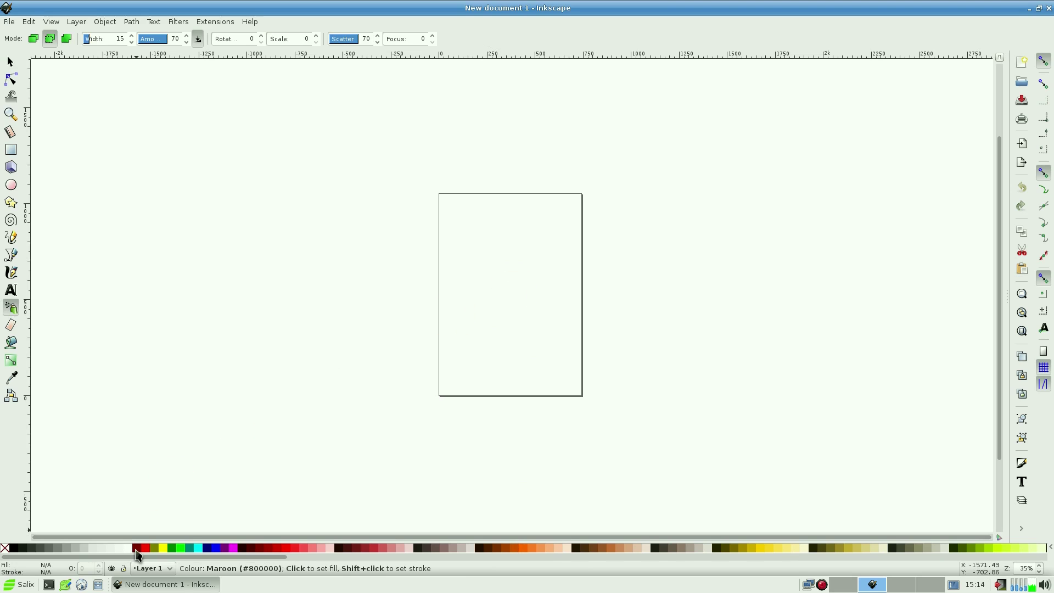
click(10, 342)
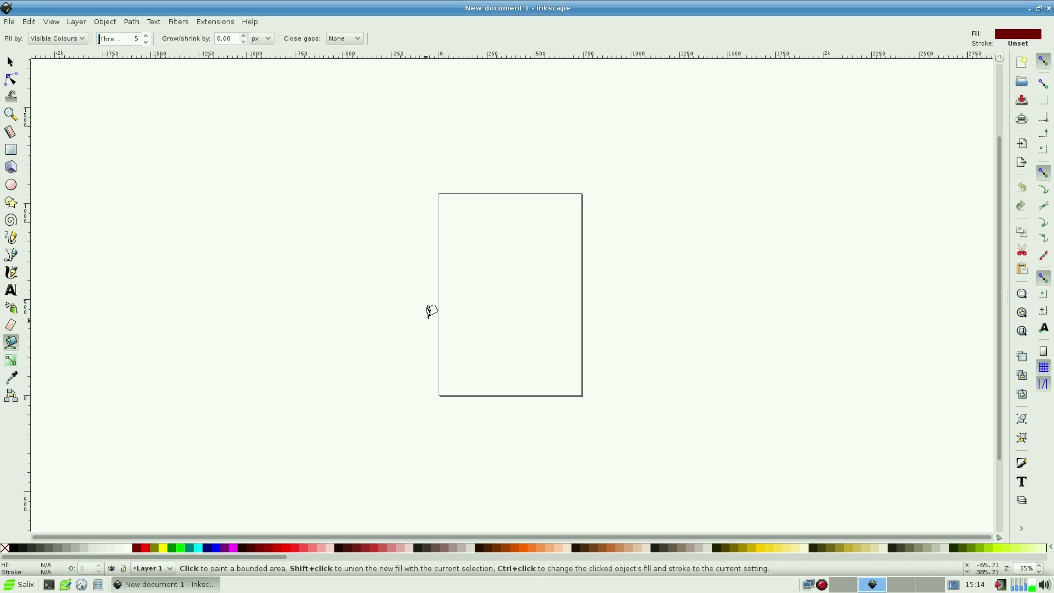
click(494, 307)
click(1048, 9)
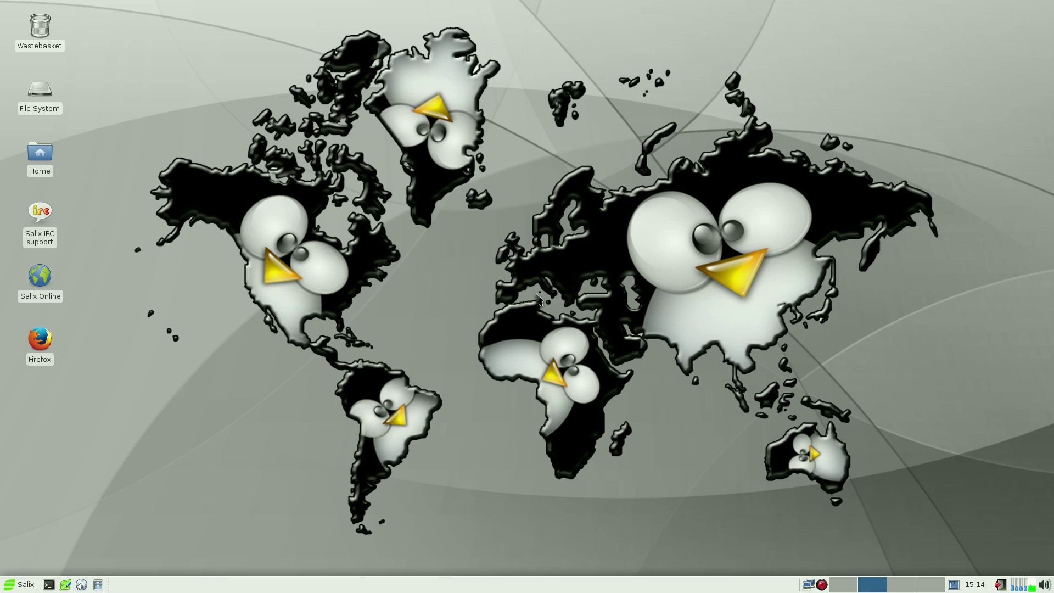
- In Desktop Settings, pick the two-penguins-in-egg-chairs background, then close the dialog
right_click(517, 227)
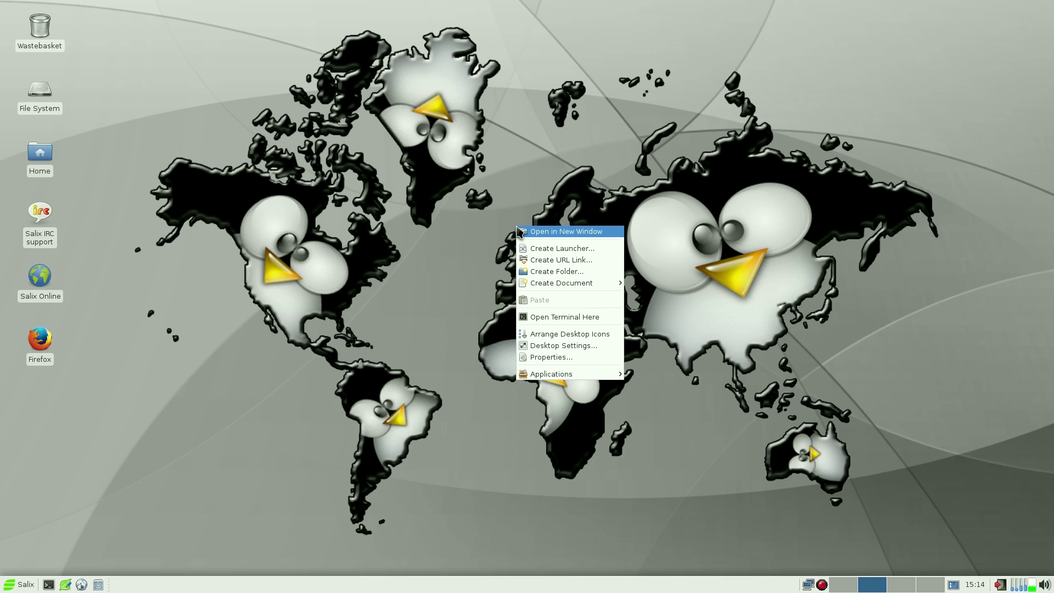
click(562, 346)
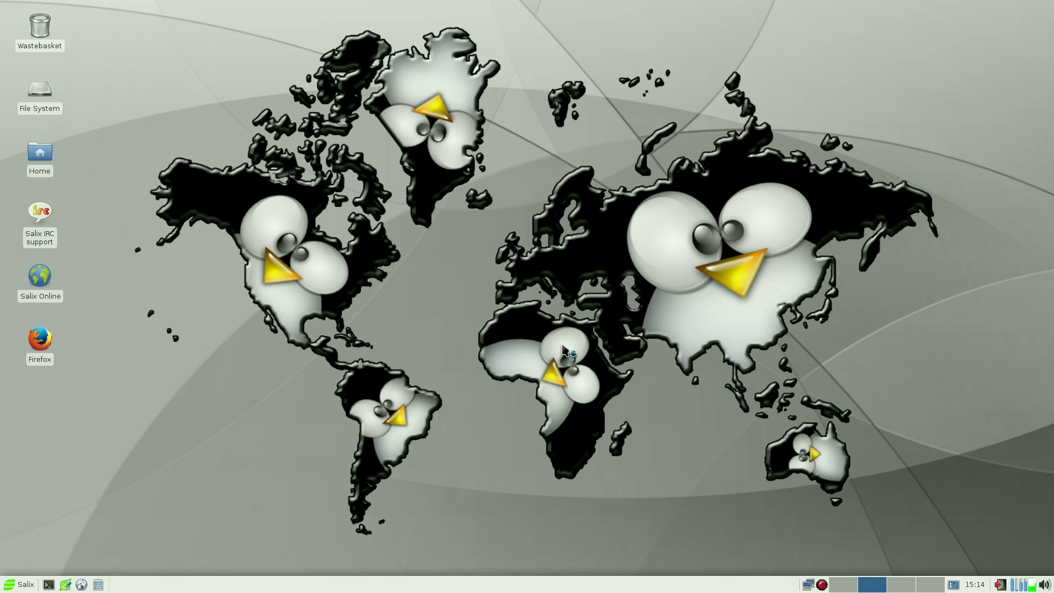
click(513, 266)
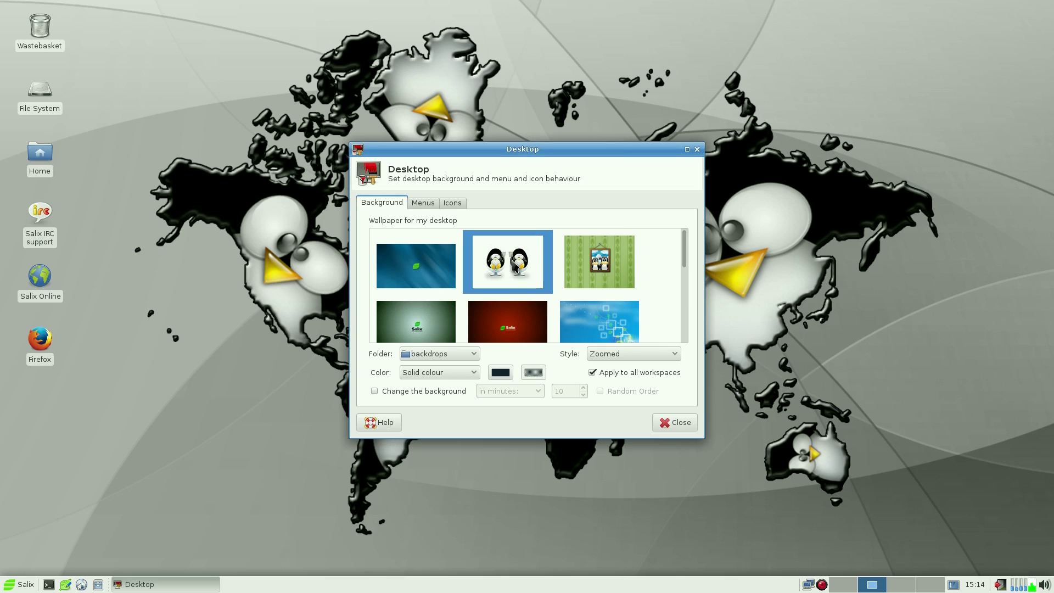
click(675, 424)
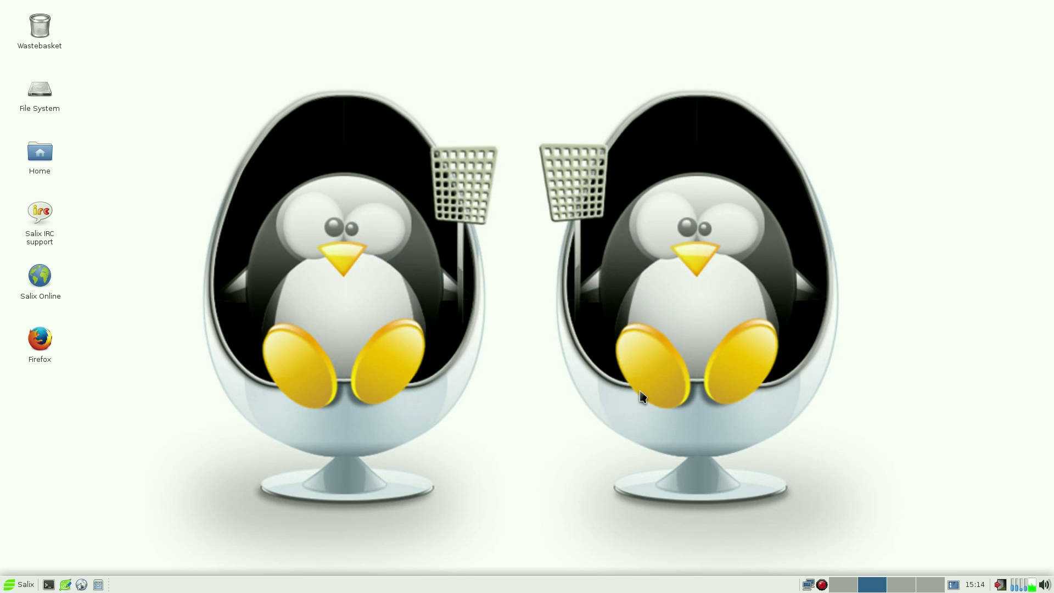